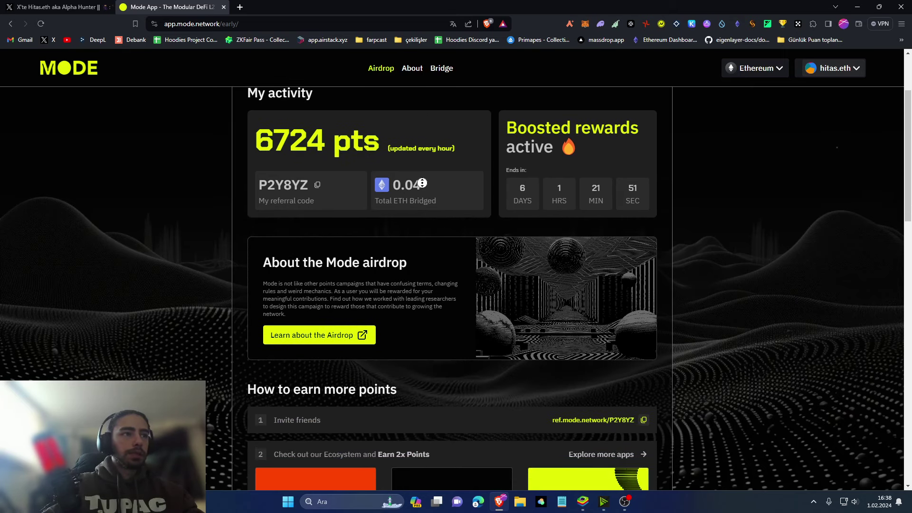
Open the Kim Exchange, Ionic and Mode NS apps from the 2x-points ecosystem list in separate tabs
scroll(424, 204, "down", 3)
scroll(425, 204, "down", 4)
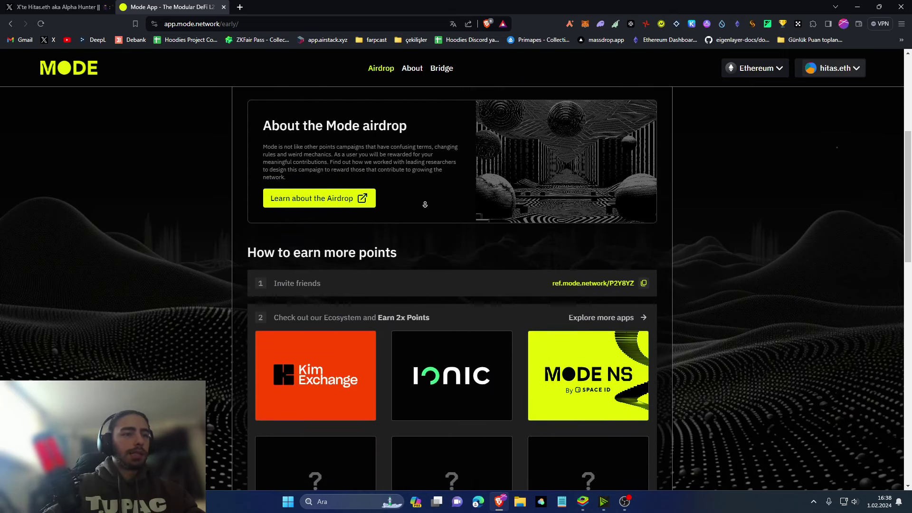
scroll(425, 204, "down", 1)
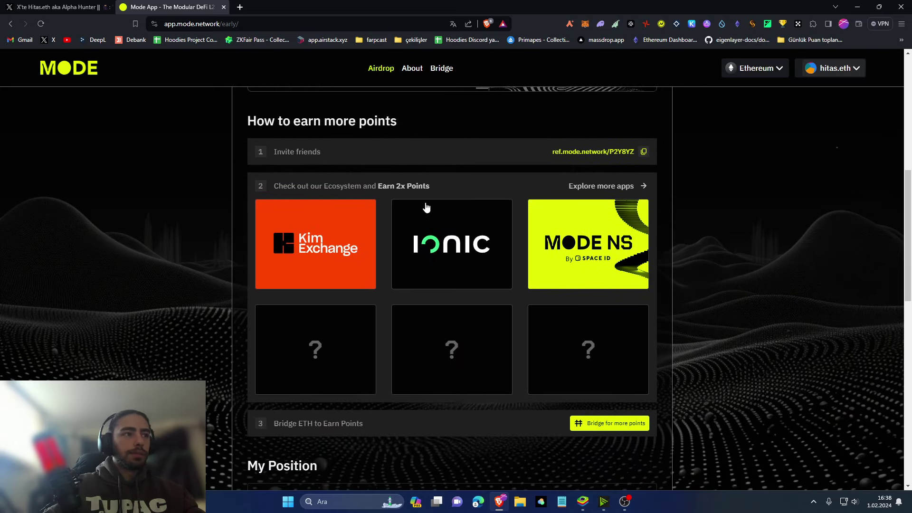
left_click(617, 186)
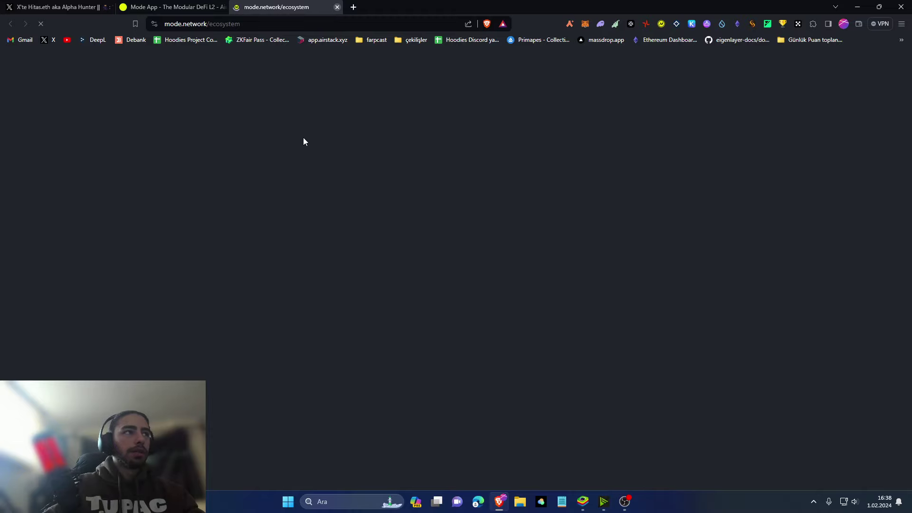
key("ctrl+w")
middle_click(335, 243)
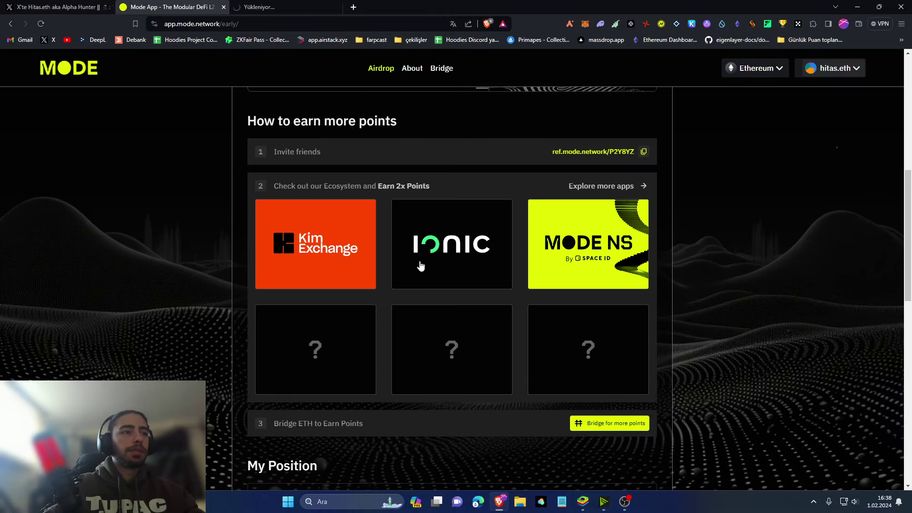
middle_click(474, 245)
middle_click(618, 257)
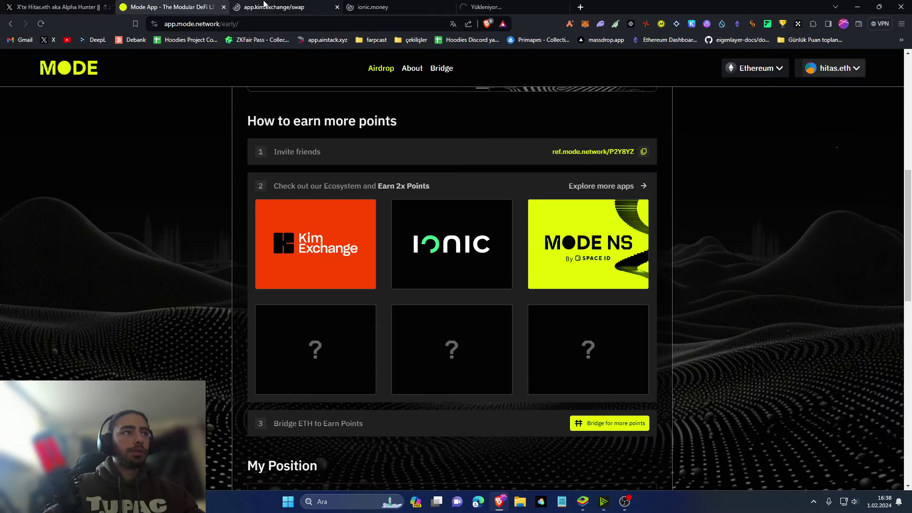
Close the Mode airdrop tab and connect the MetaMask wallet to Kim Exchange
left_click(264, 7)
left_click(224, 7)
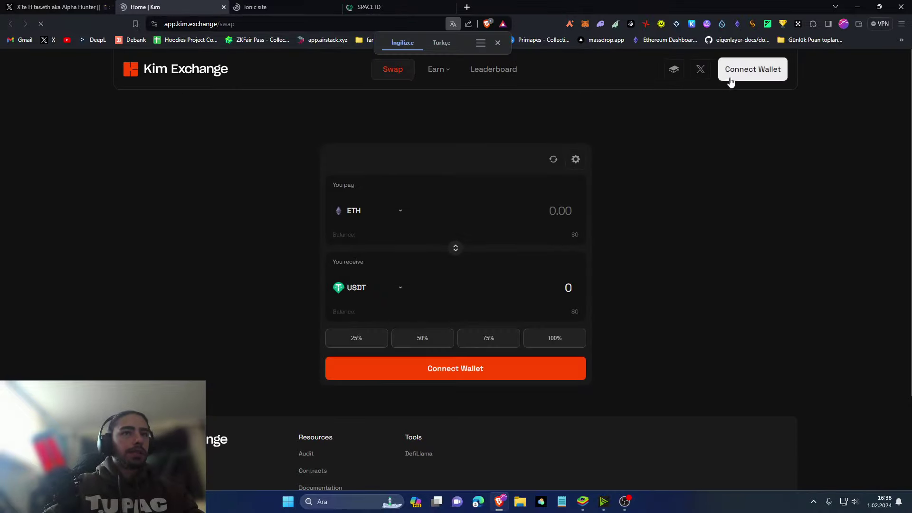
left_click(736, 74)
left_click(356, 189)
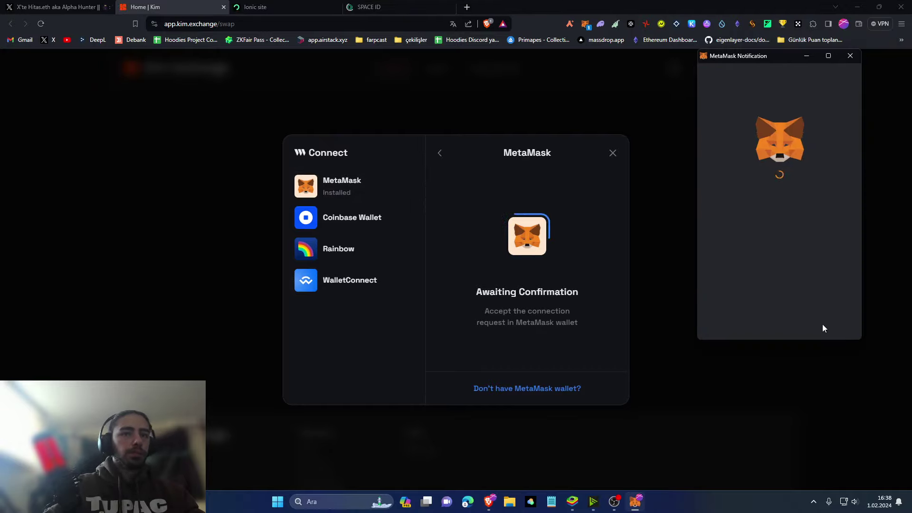
left_click(819, 327)
left_click(819, 328)
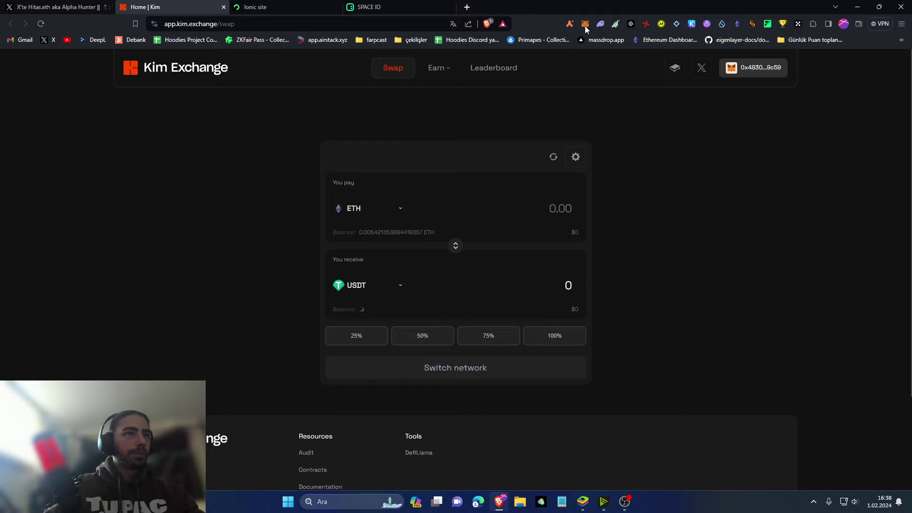
Switch the MetaMask network to Mode and check the wallet's tokens
key("alt+shift+m")
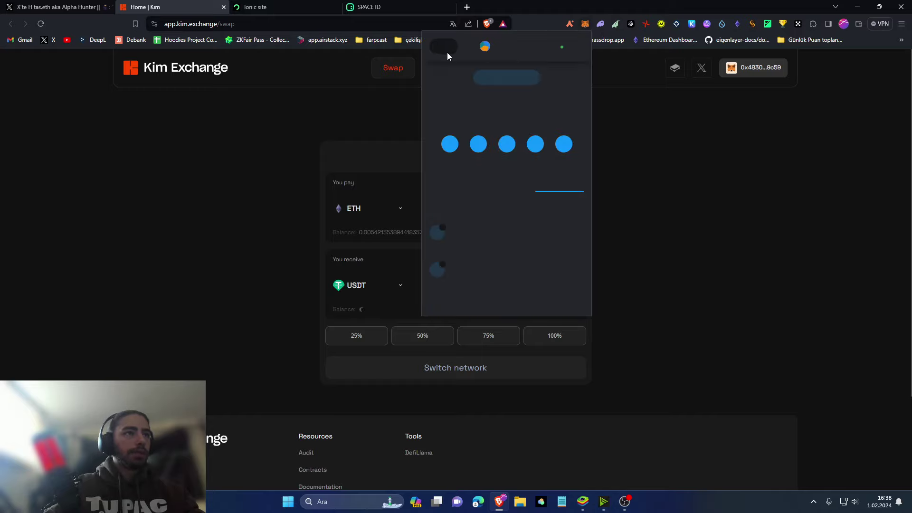
left_click(447, 52)
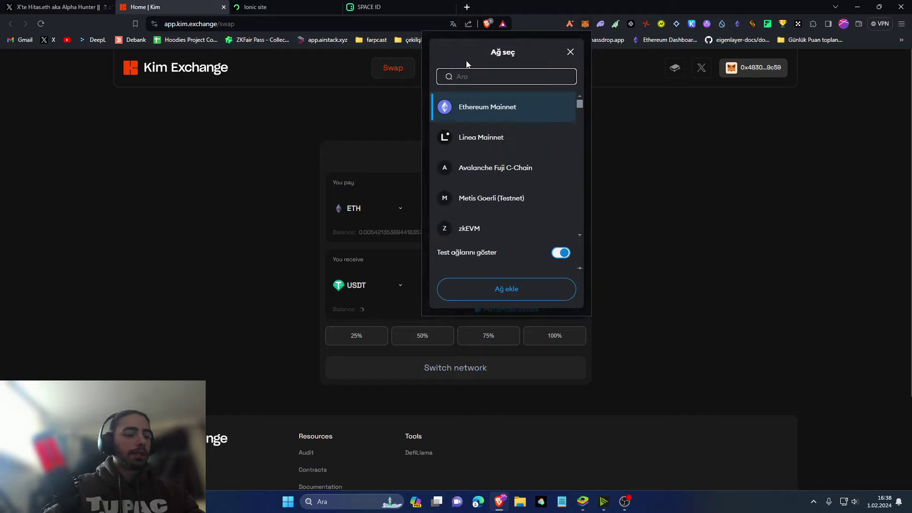
type("metis")
left_click(497, 111)
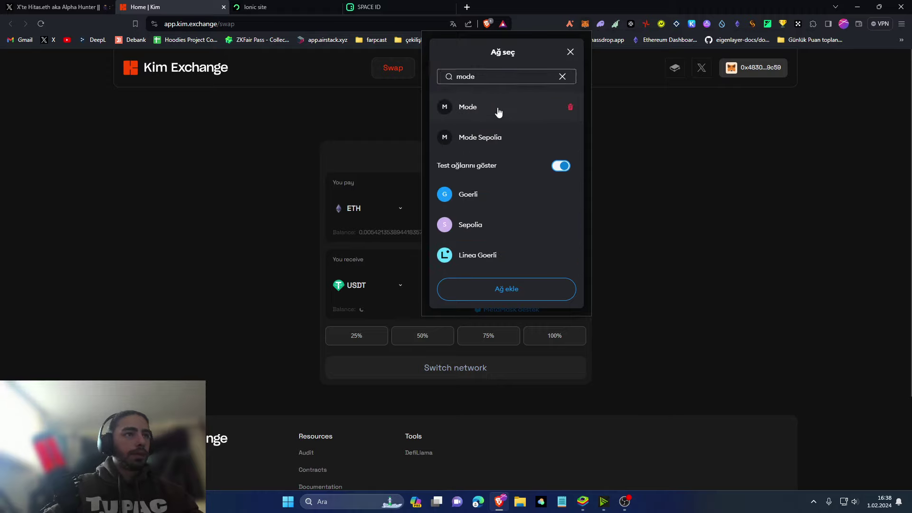
left_click(456, 190)
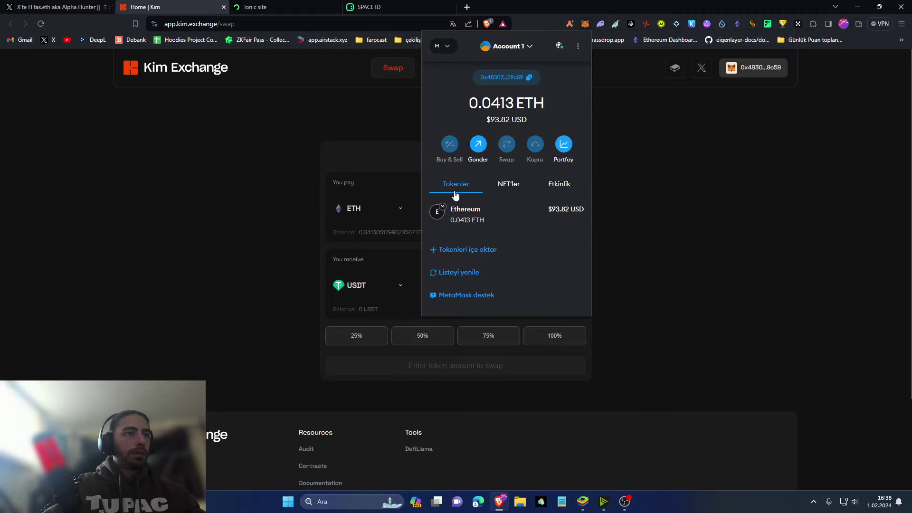
left_click(277, 158)
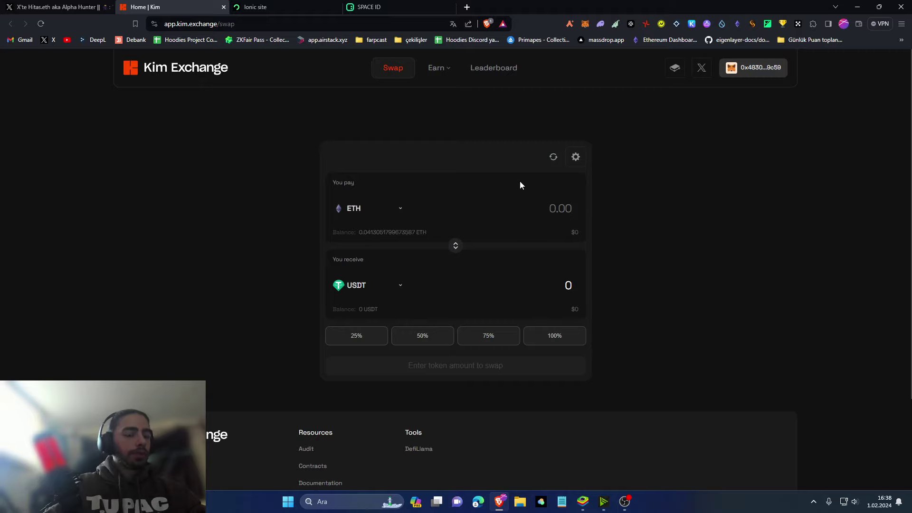
Swap 0.01 ETH for USDT on Kim Exchange and approve the transaction in MetaMask
type("0.01")
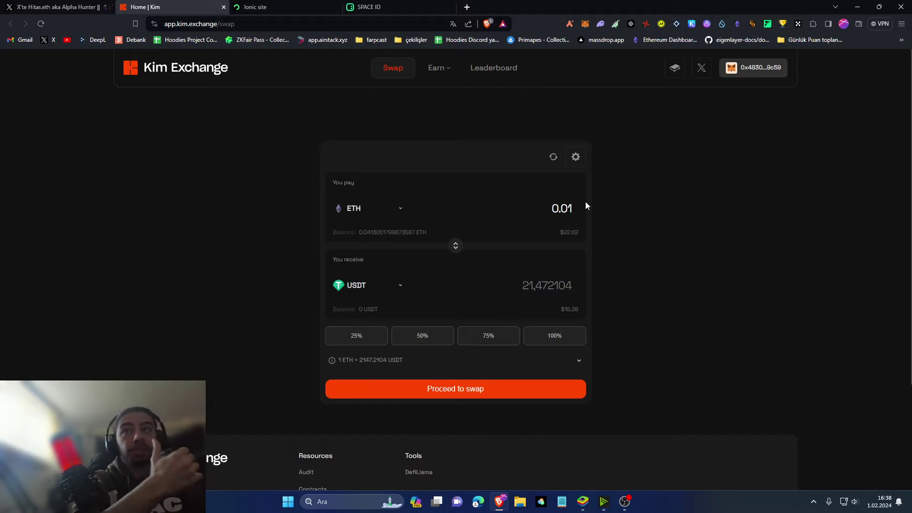
left_click(473, 392)
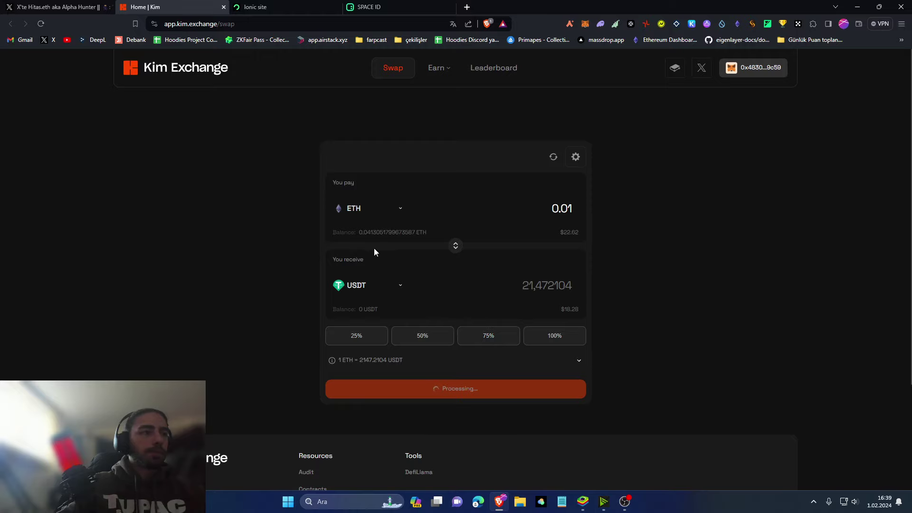
left_click_drag(792, 10, 666, 59)
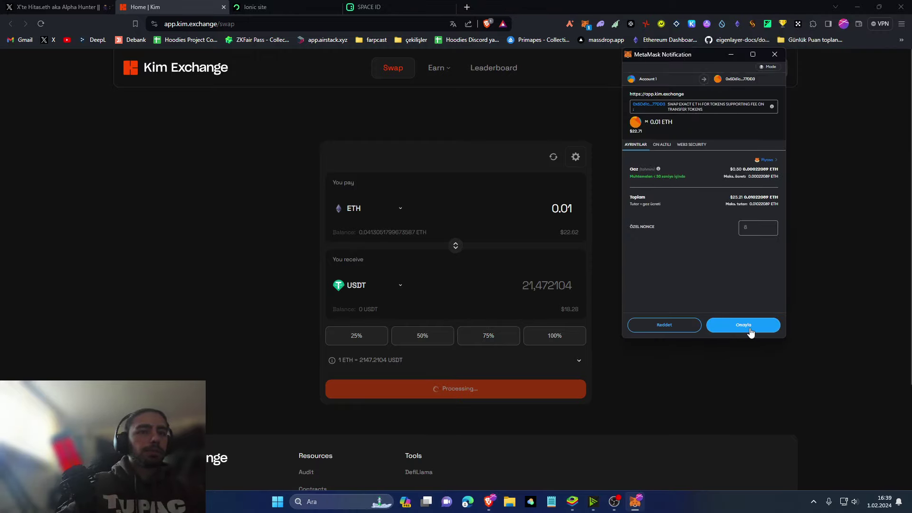
left_click(750, 327)
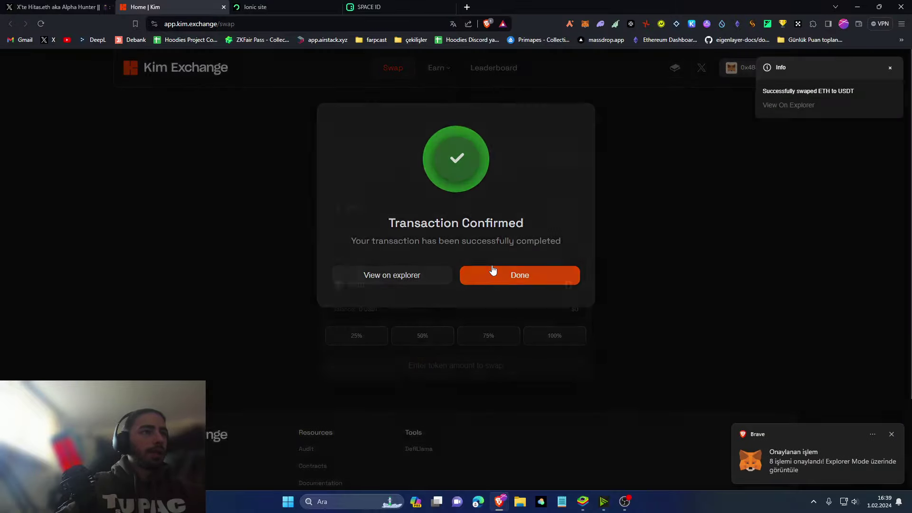
left_click(491, 269)
View the positions page on Kim Exchange and open the list of liquidity pools
left_click(439, 68)
left_click(443, 93)
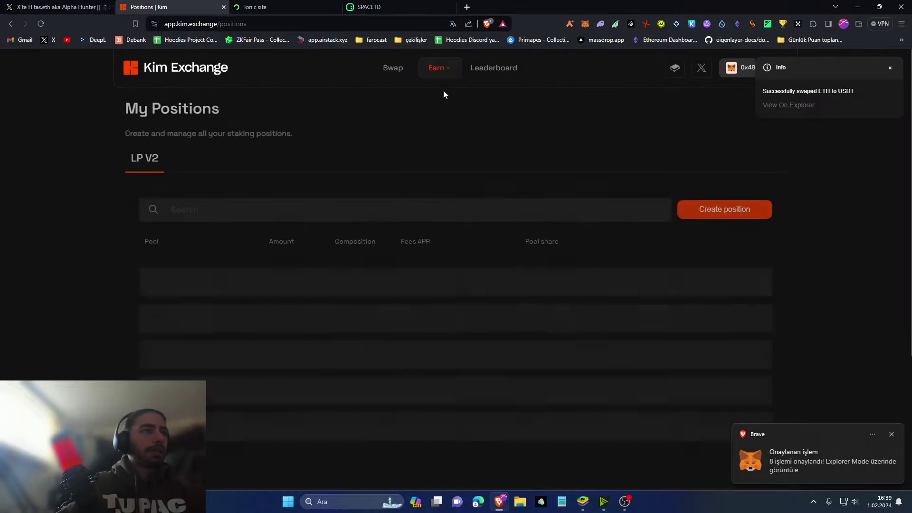
left_click(434, 69)
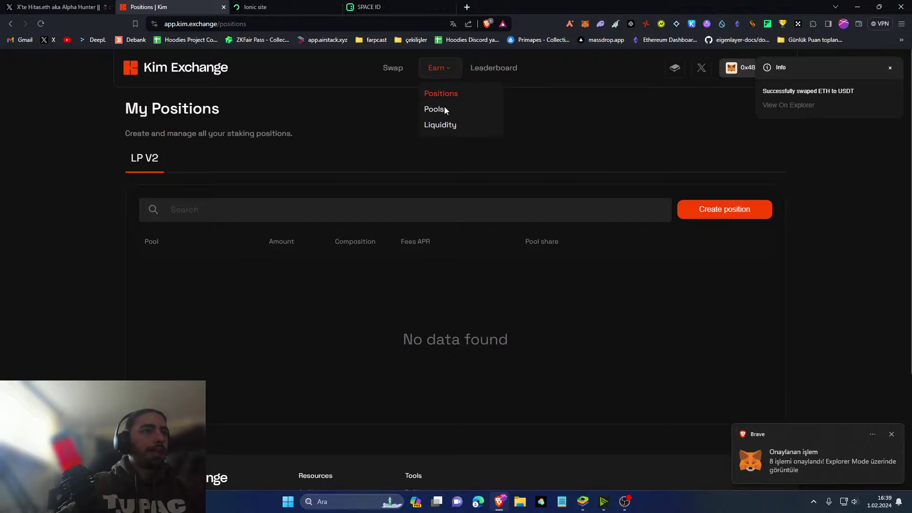
left_click(444, 108)
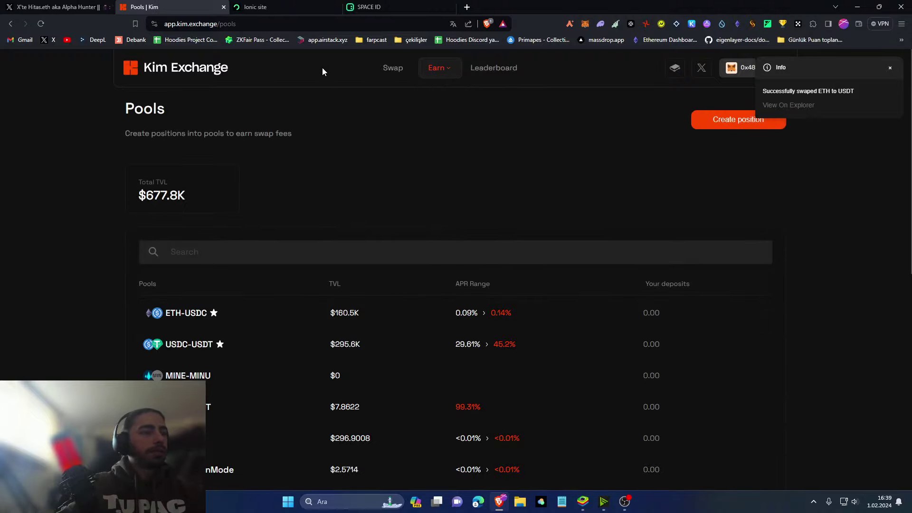
Launch the Ionic app from its website and close the Ionic landing page
left_click(297, 4)
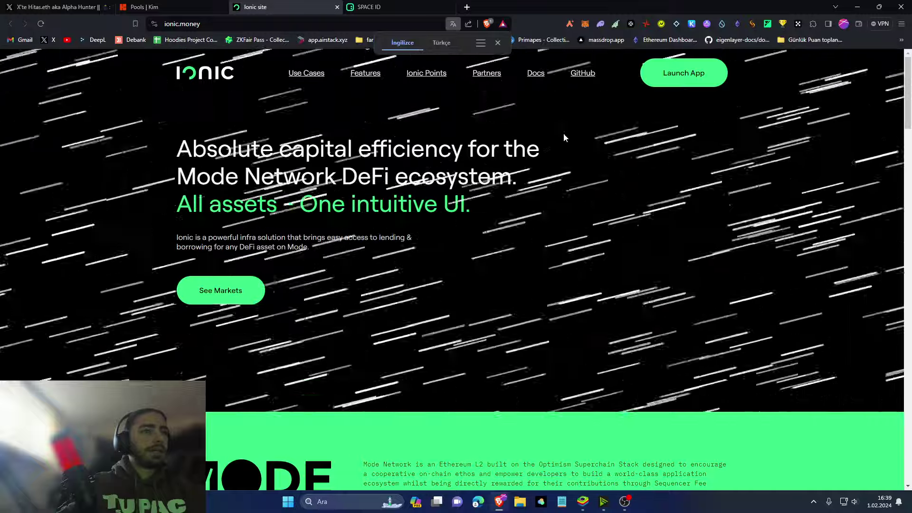
left_click(667, 72)
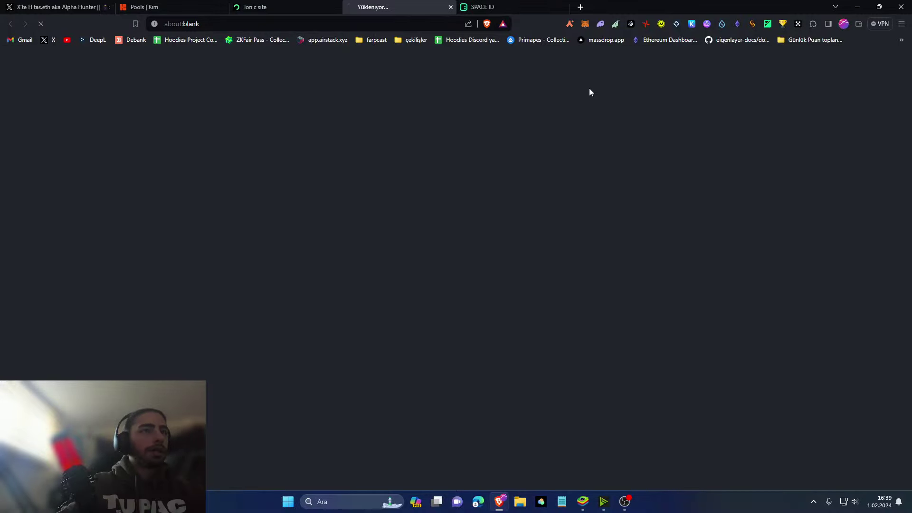
left_click(337, 7)
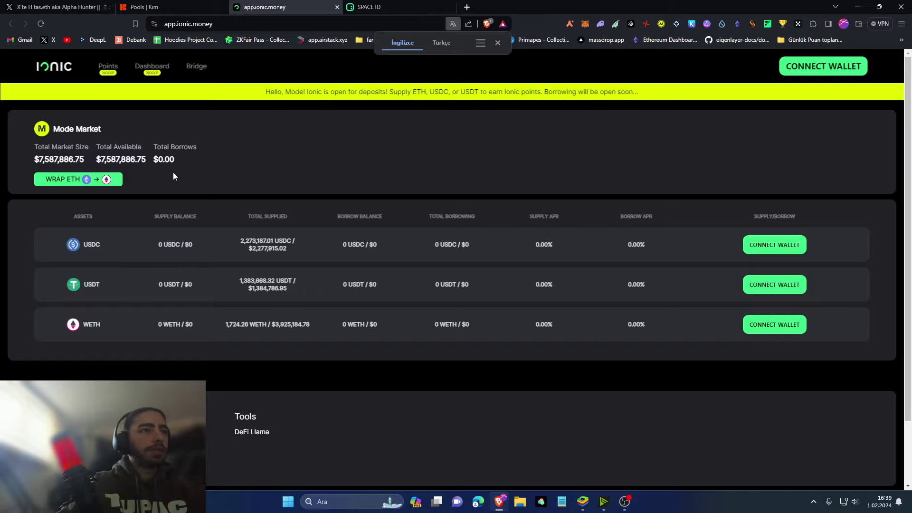
left_click(171, 7)
left_click(288, 5)
Connect the MetaMask wallet's Account 1 to the Ionic app
left_click(831, 66)
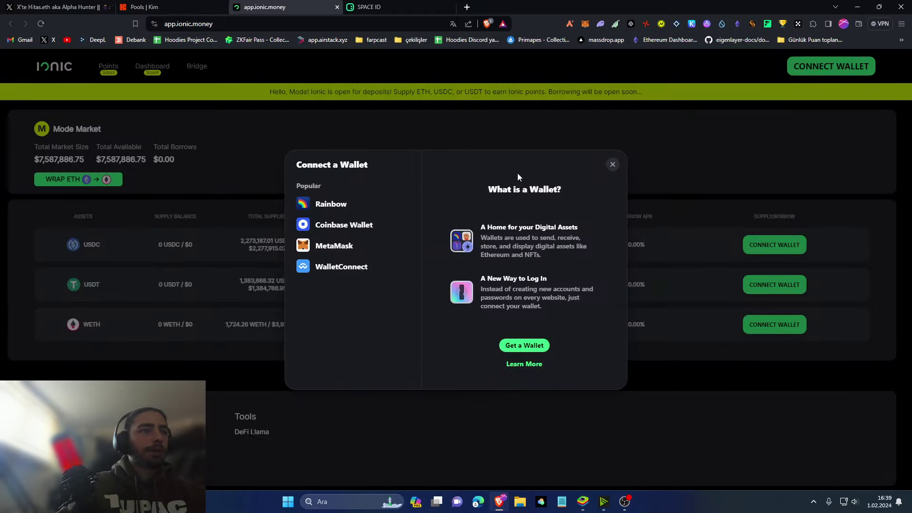
left_click(343, 245)
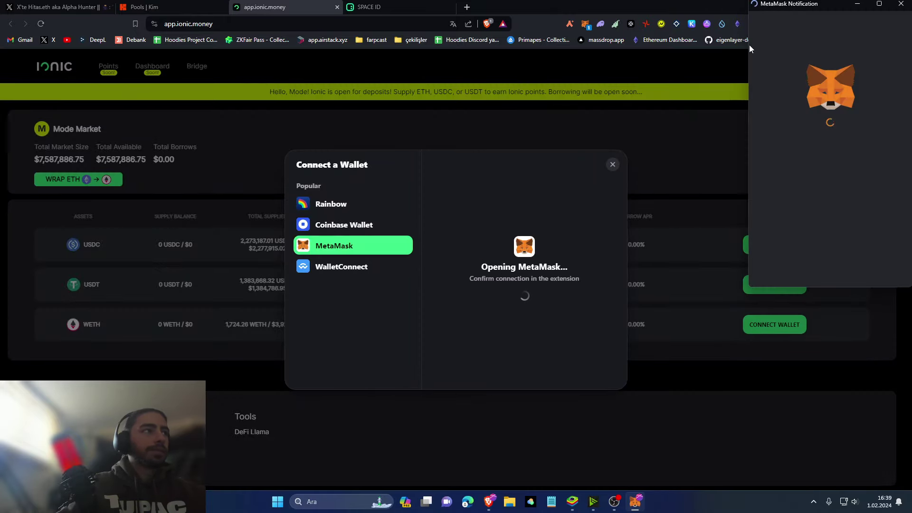
left_click_drag(785, 7, 676, 48)
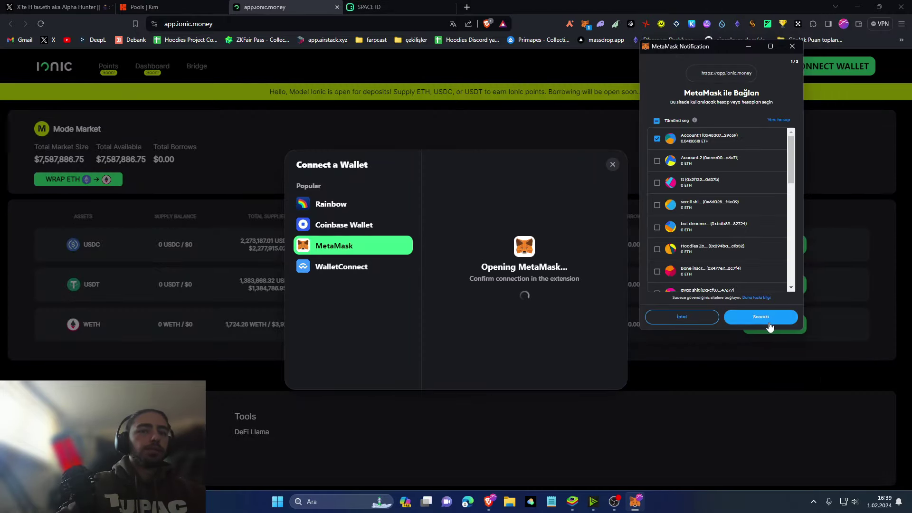
left_click(769, 322)
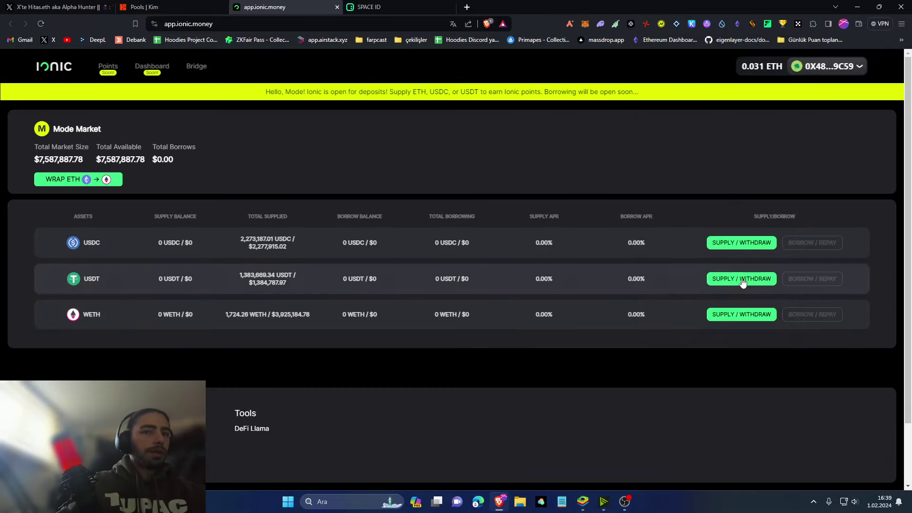
Try to supply the maximum USDT as collateral on Ionic, checking the wallet's tokens and the withdraw option before closing the dialog
left_click(746, 282)
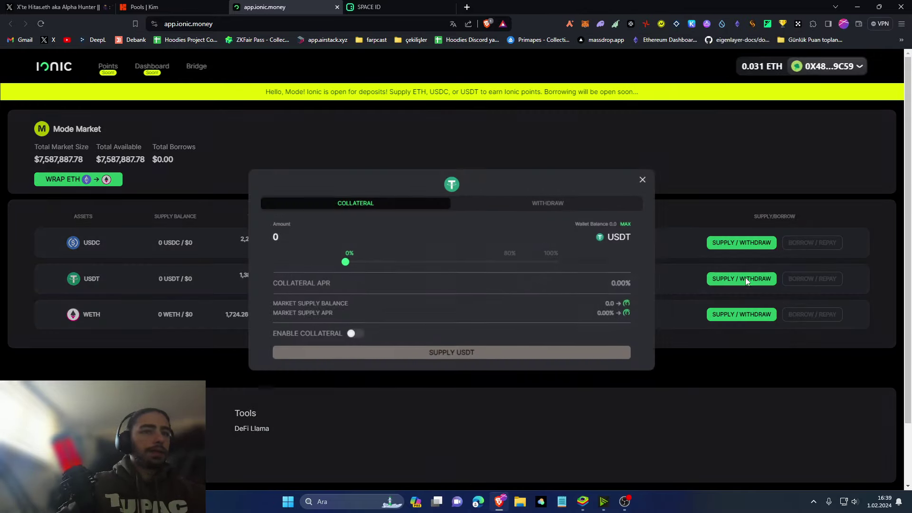
left_click(362, 263)
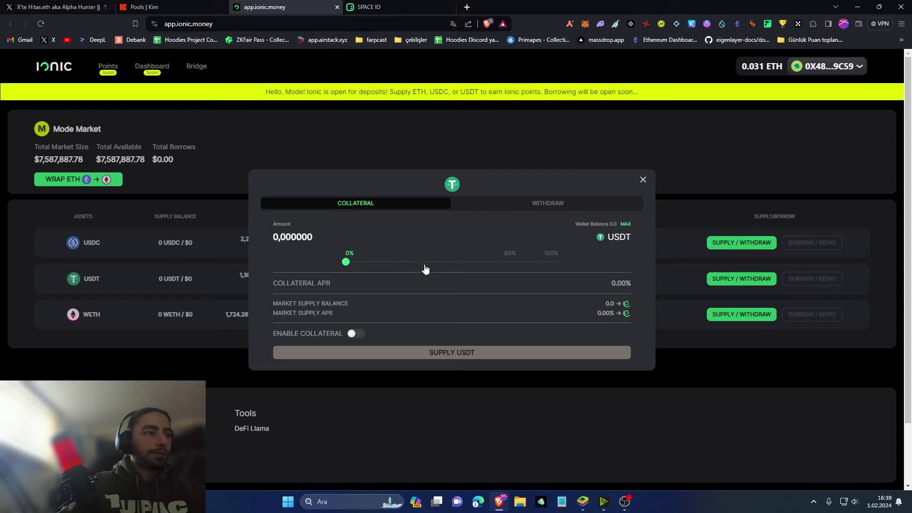
left_click(625, 224)
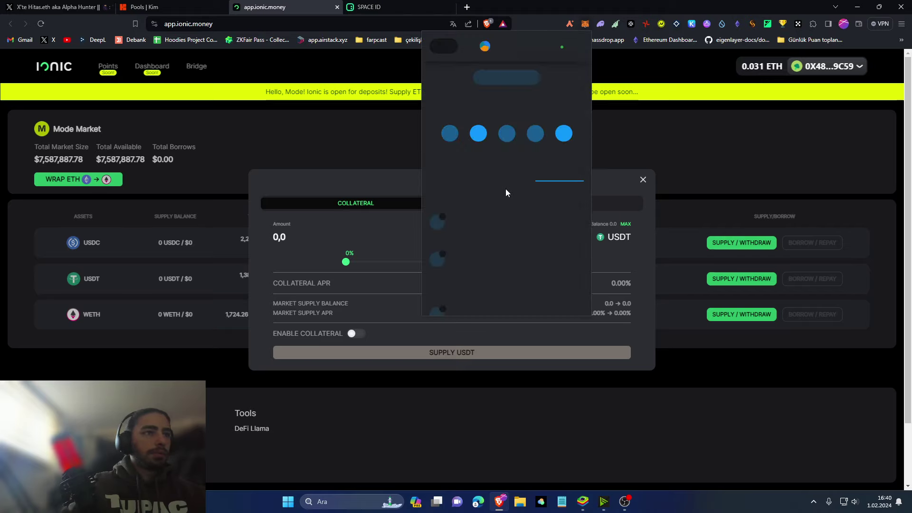
left_click(457, 177)
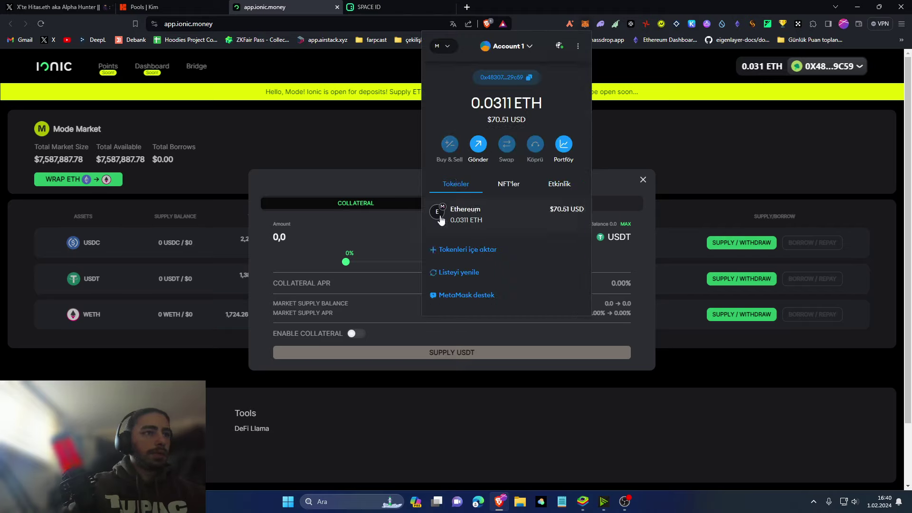
left_click(350, 268)
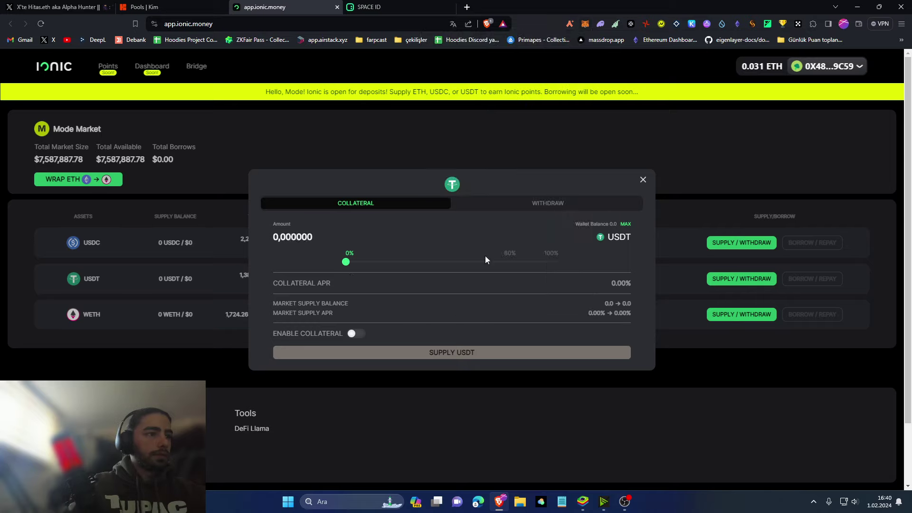
left_click(589, 207)
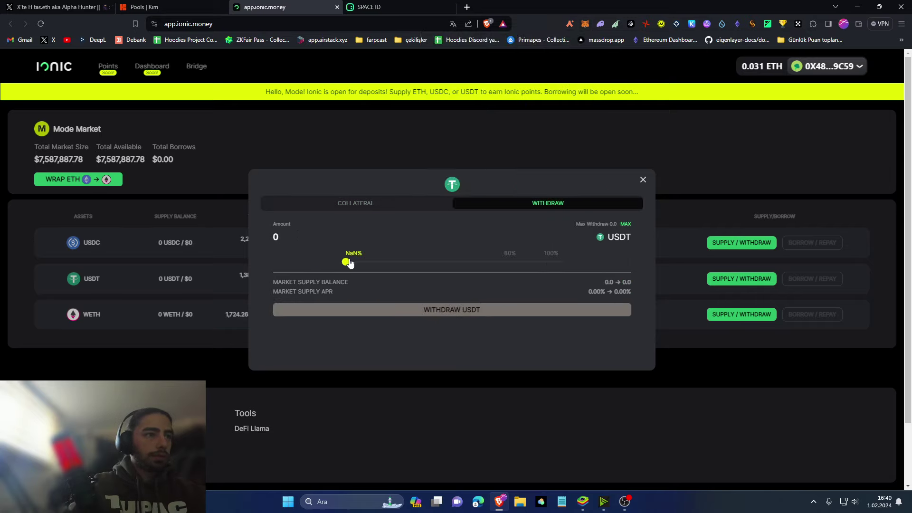
left_click(331, 202)
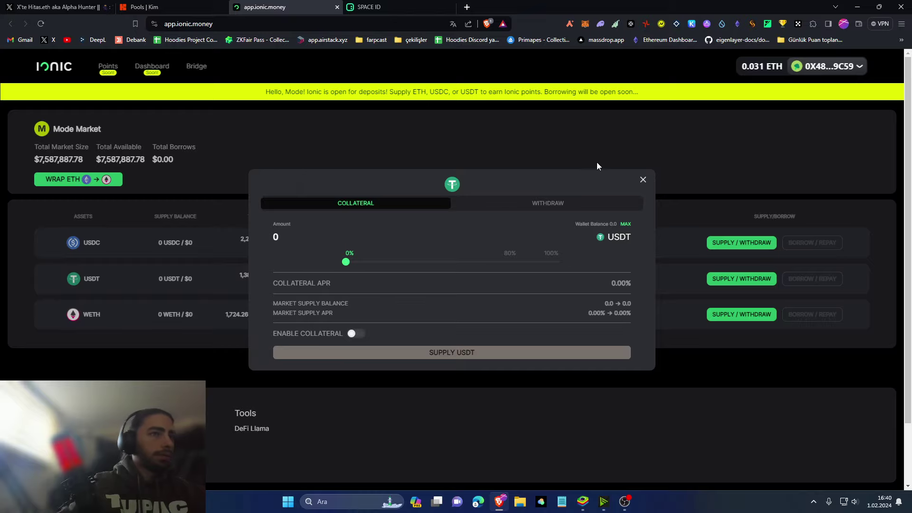
left_click(638, 183)
Check the wallet's USDT balance on Kim Exchange's swap page and return to Ionic
key("ctrl+shift+Tab")
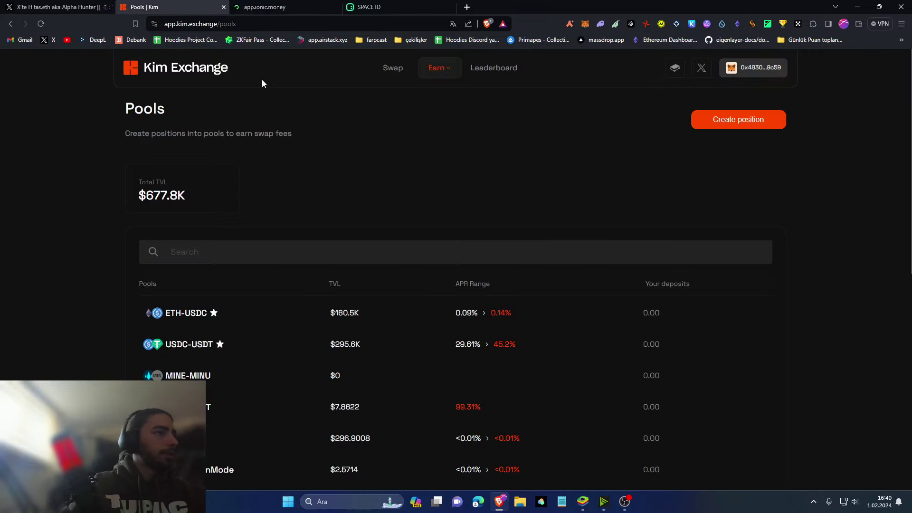
left_click(392, 68)
left_click(455, 245)
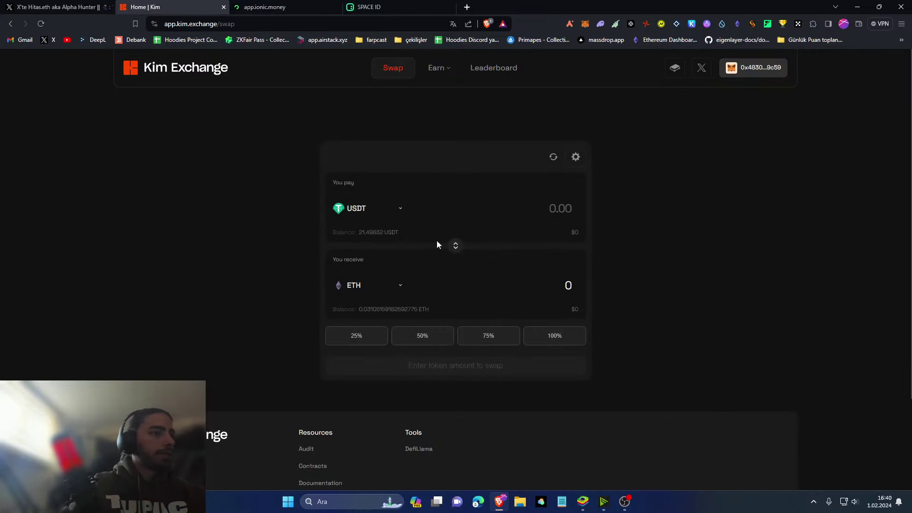
left_click(265, 6)
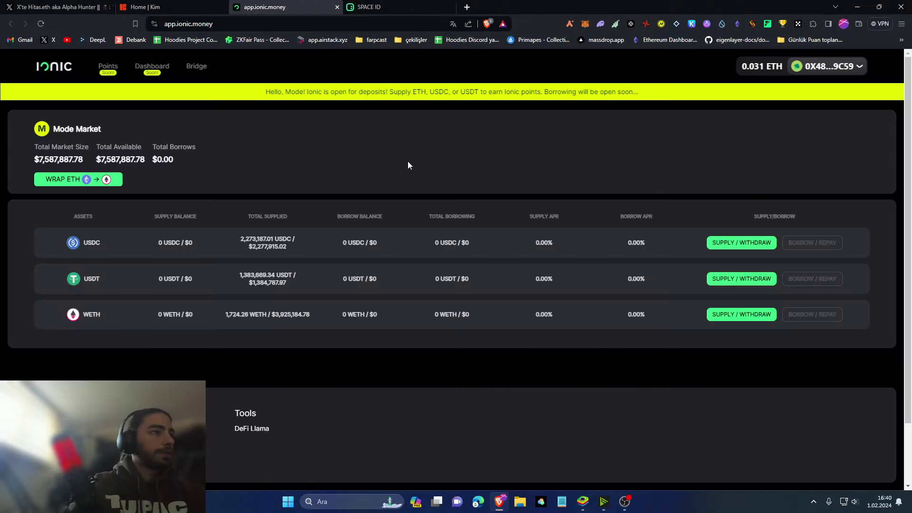
Reopen the USDT supply dialog on Ionic, then reload the page and dismiss the translation prompt
left_click(770, 276)
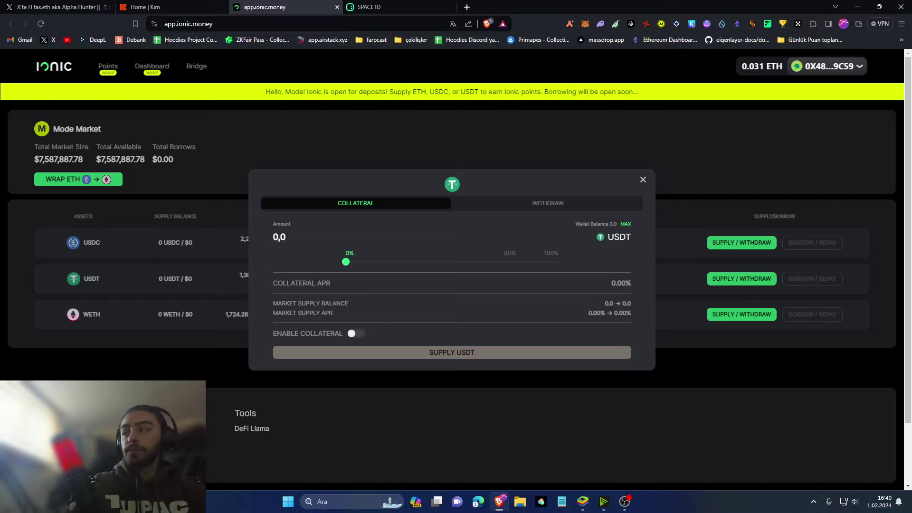
key("F5")
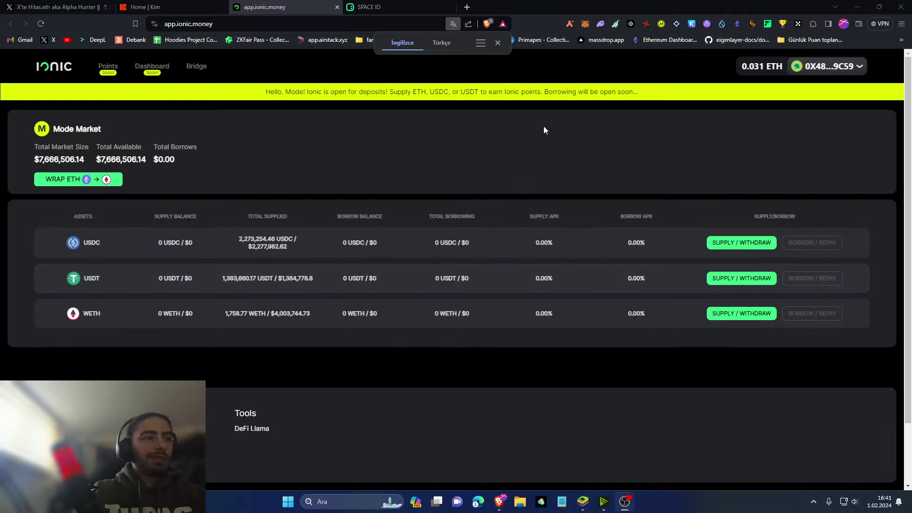
left_click(497, 43)
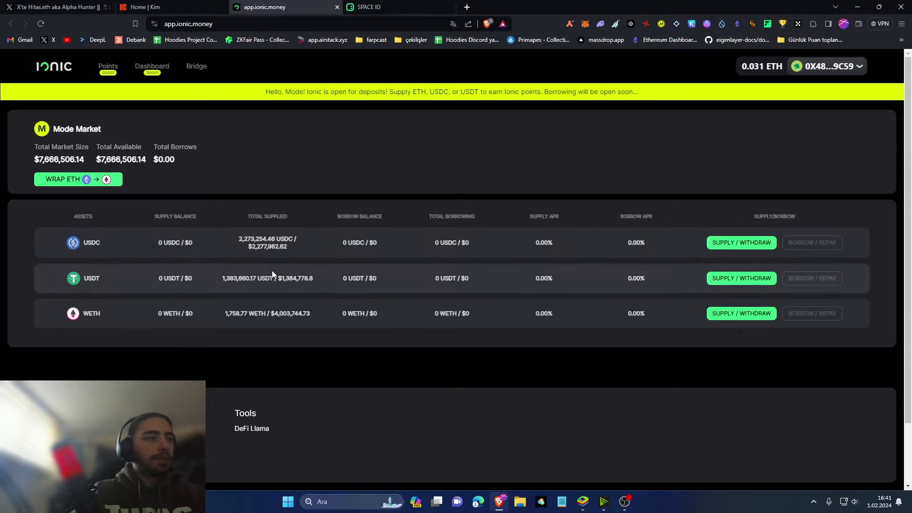
Wrap 0.01 ETH into WETH on Ionic and approve the transaction in MetaMask
left_click(84, 188)
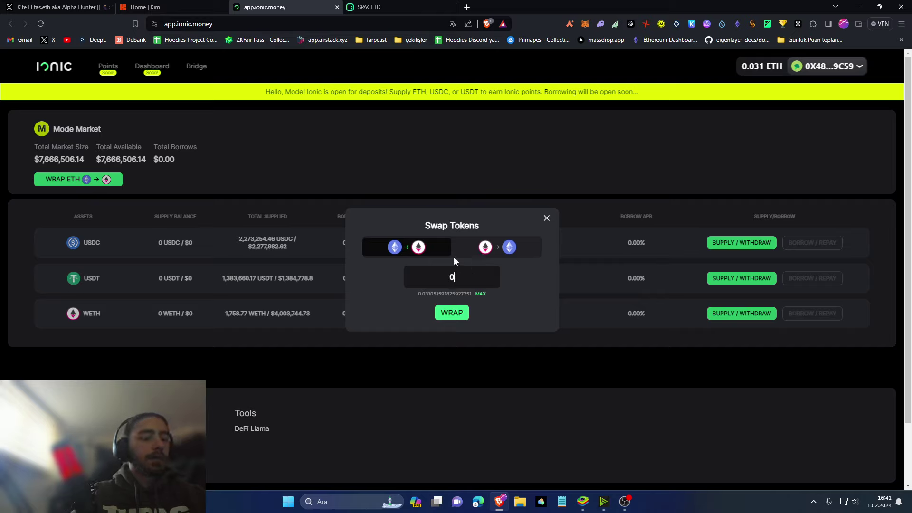
type("0.01")
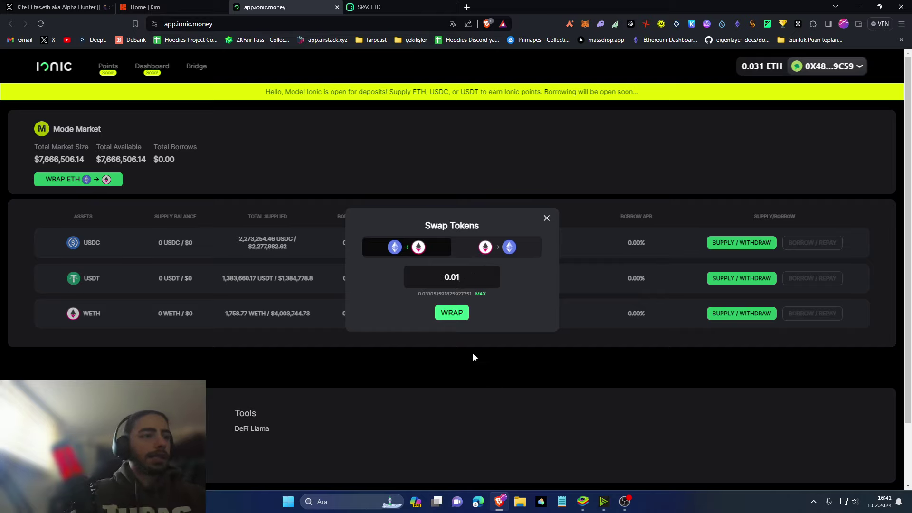
left_click(454, 312)
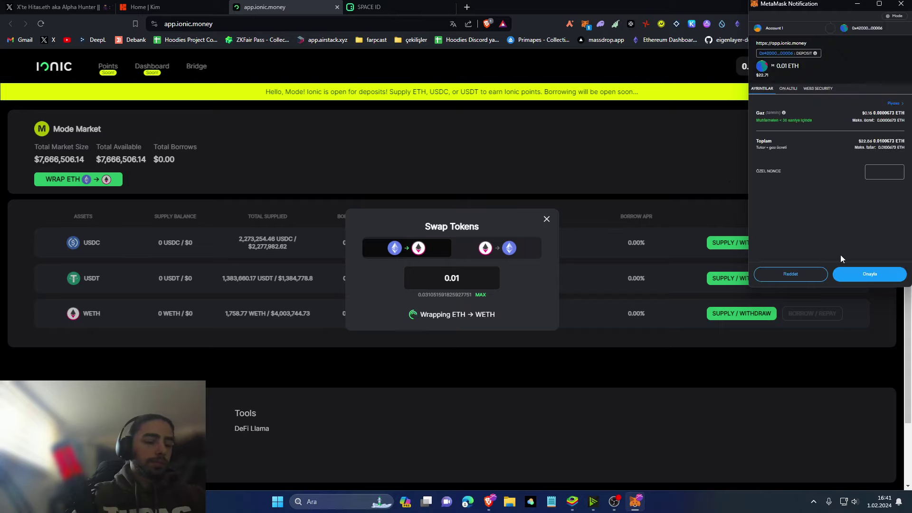
left_click(852, 271)
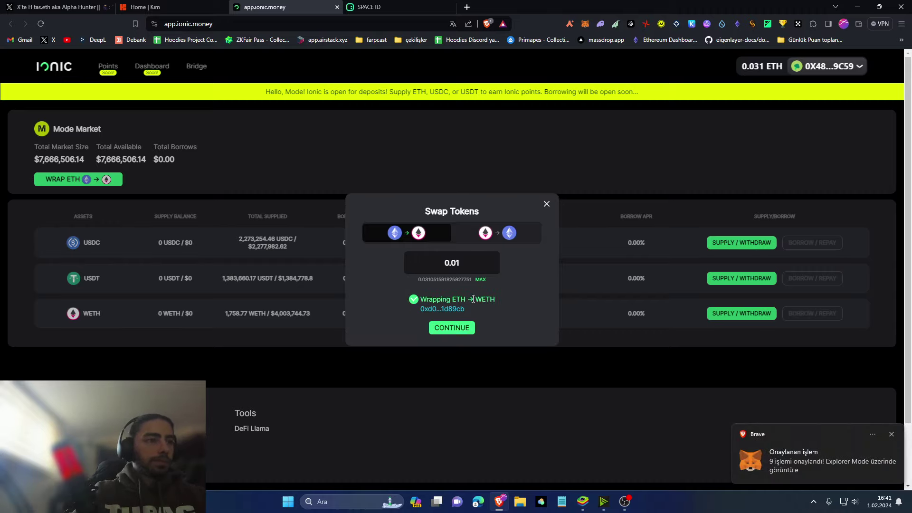
left_click(452, 327)
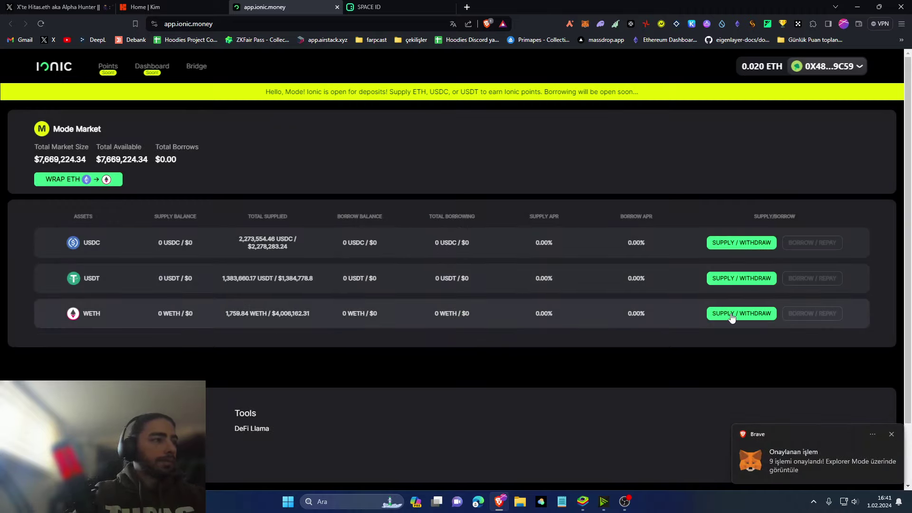
Submit a supply of the maximum 0.01 WETH on Ionic with collateral enabled
left_click(731, 316)
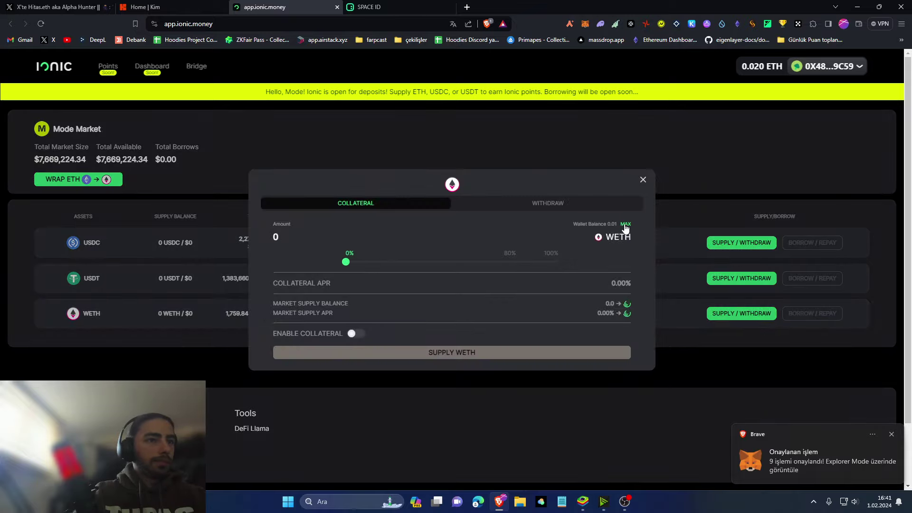
left_click(625, 224)
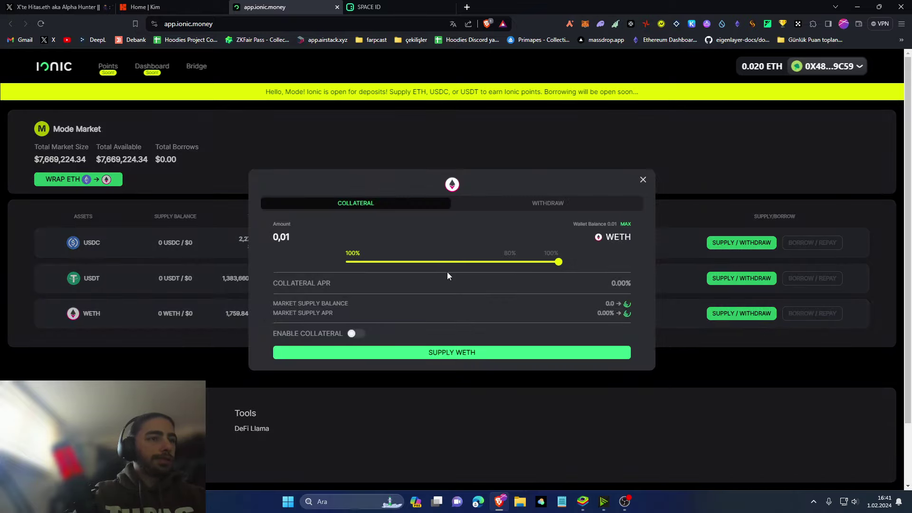
mouse_move(551, 265)
left_mouse_down()
mouse_move(495, 264)
mouse_move(566, 268)
left_mouse_up()
left_click(626, 225)
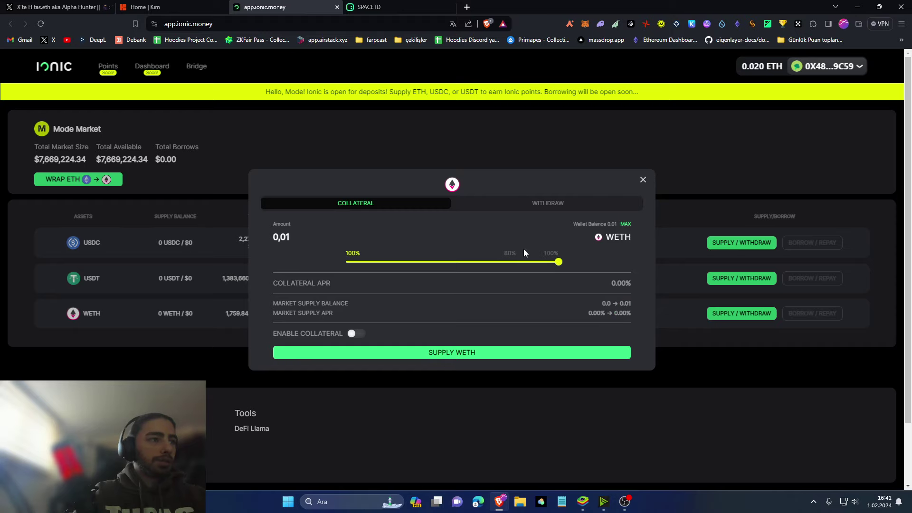
left_click(359, 335)
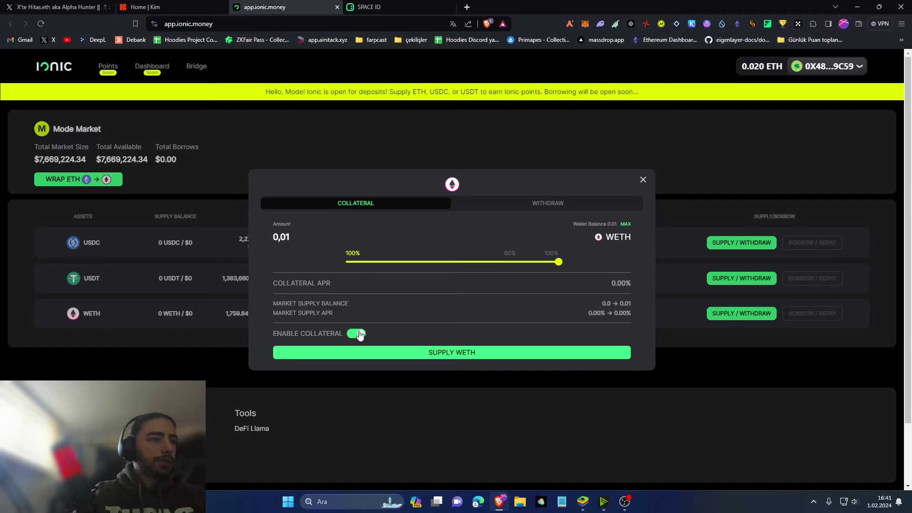
left_click(382, 354)
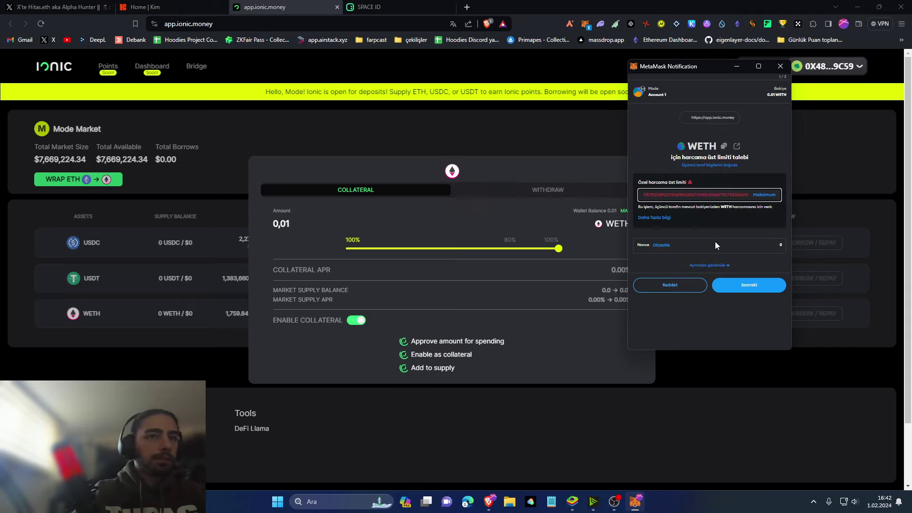
Set the WETH spending cap to 0.01 in MetaMask and approve it
double_click(765, 195)
type("0.01")
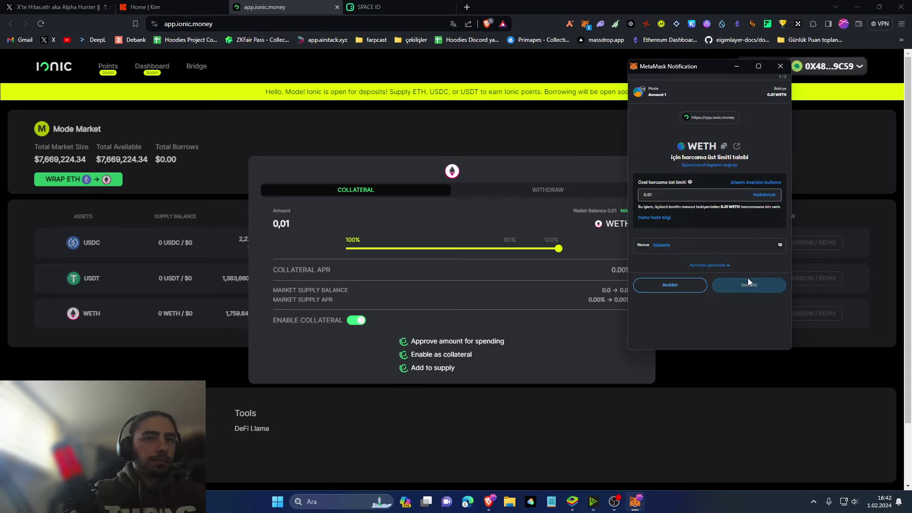
left_click(748, 282)
left_click(747, 281)
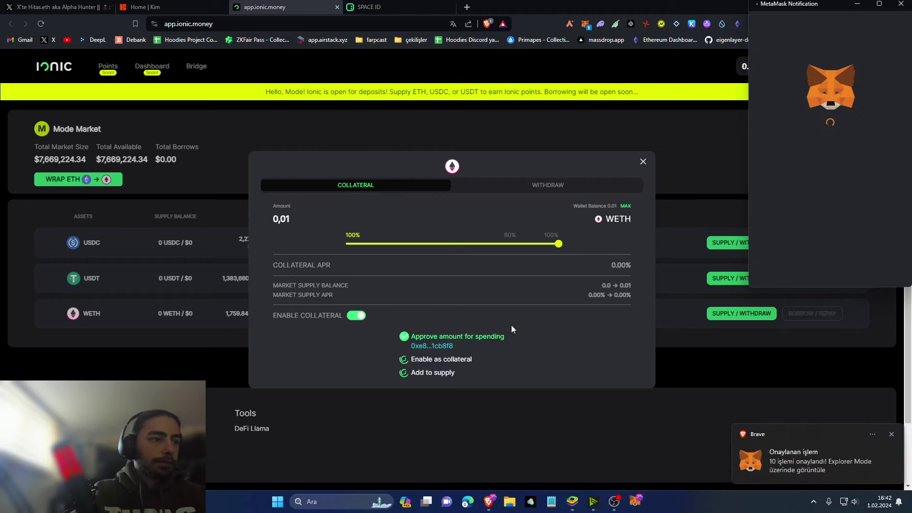
Confirm the MetaMask transactions that enable WETH as collateral and add it to the supply, and close the supply dialog
left_click_drag(775, 6, 725, 44)
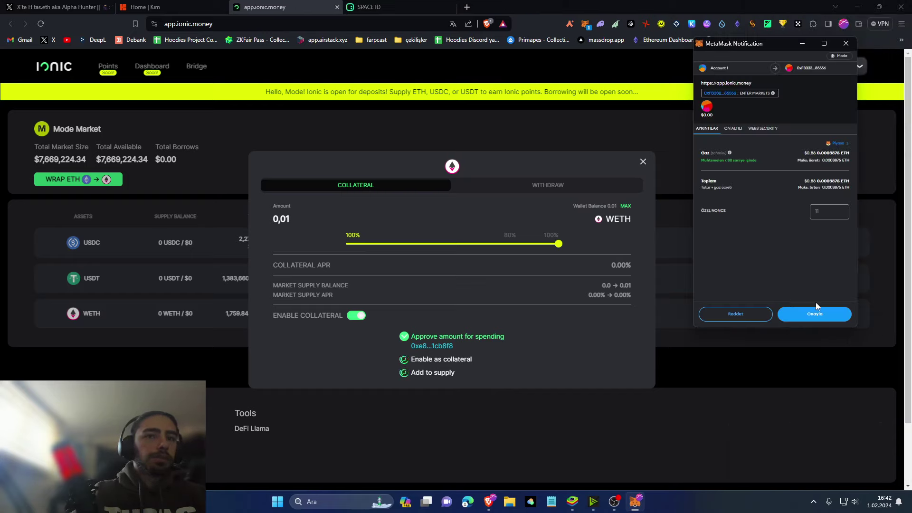
left_click(814, 311)
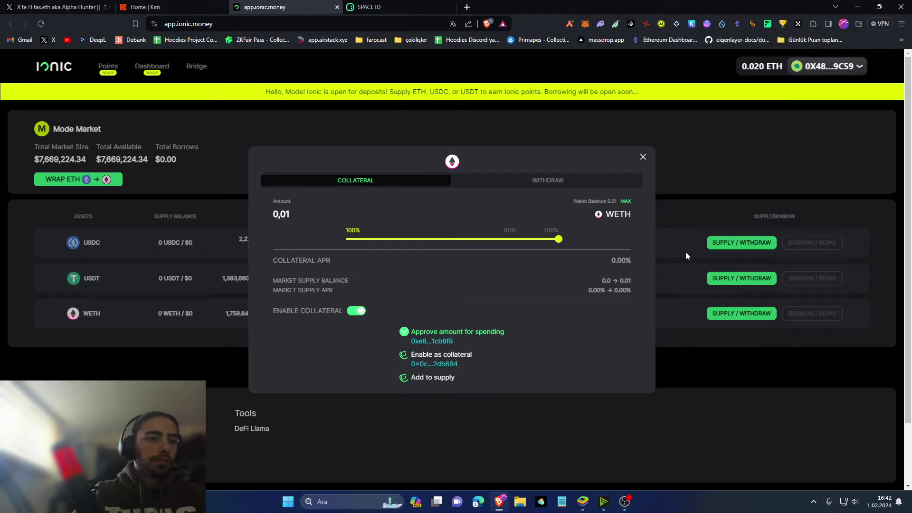
right_click(651, 284)
left_click(585, 301)
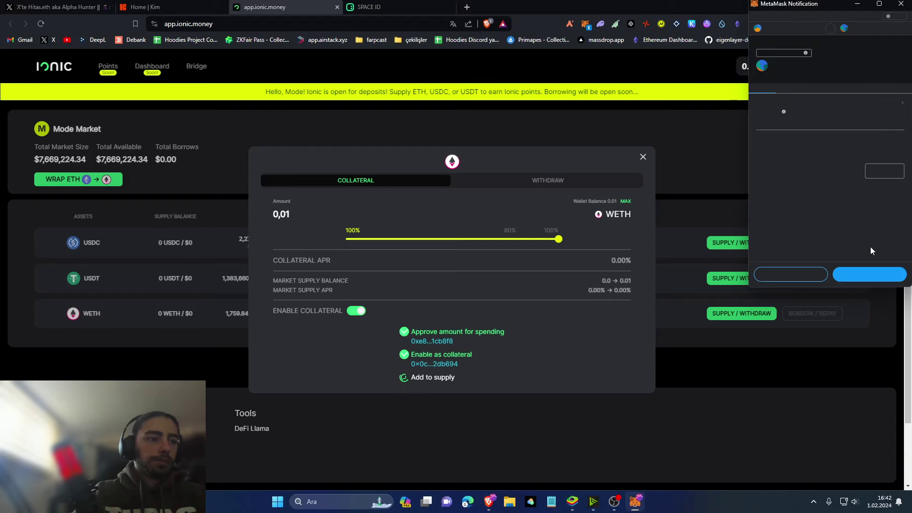
left_click(867, 274)
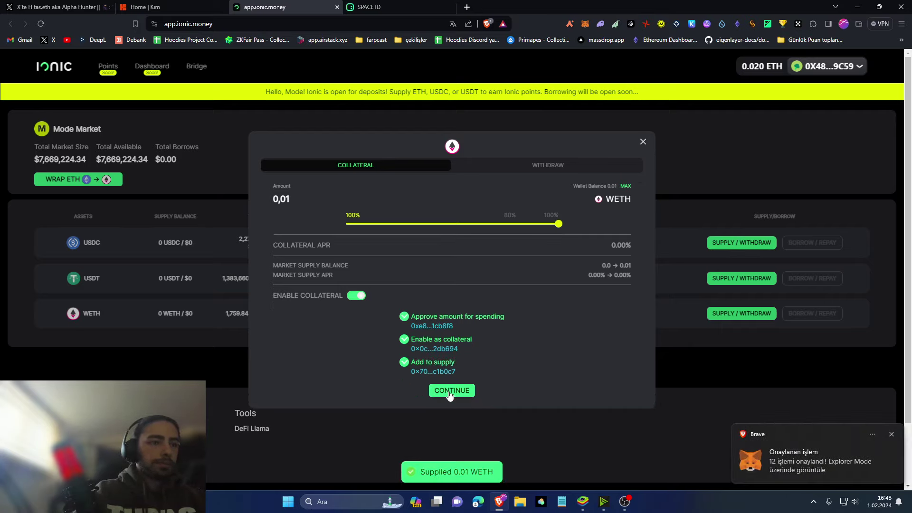
left_click(447, 390)
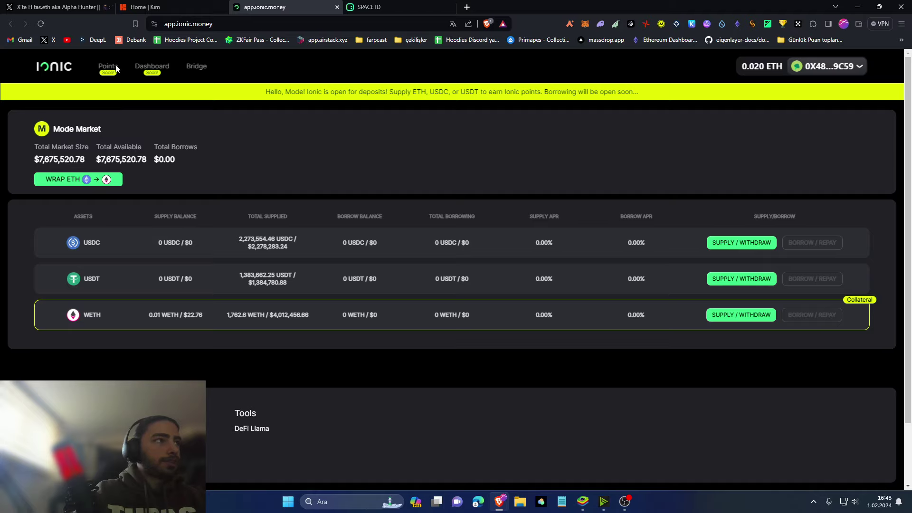
Reload Ionic and view the withdraw option for the supplied WETH, closing the dialog without withdrawing
key("F5")
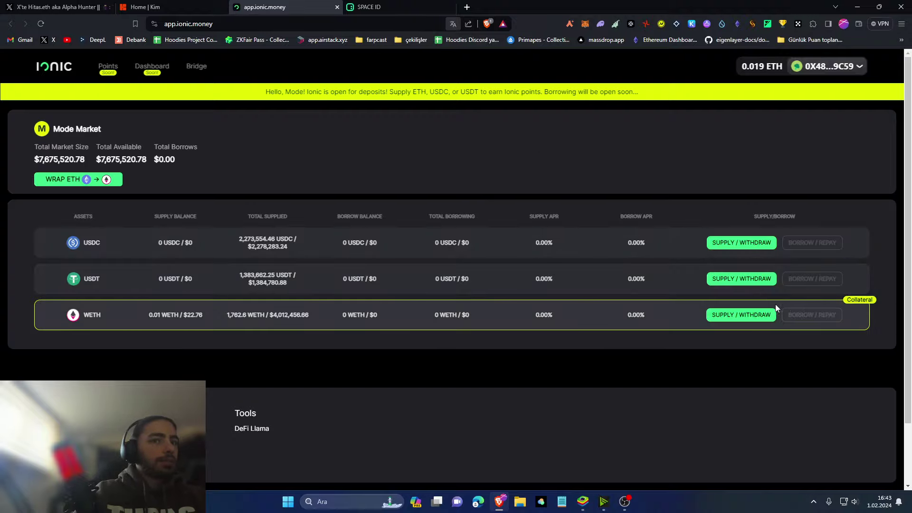
left_click(730, 319)
left_click(488, 209)
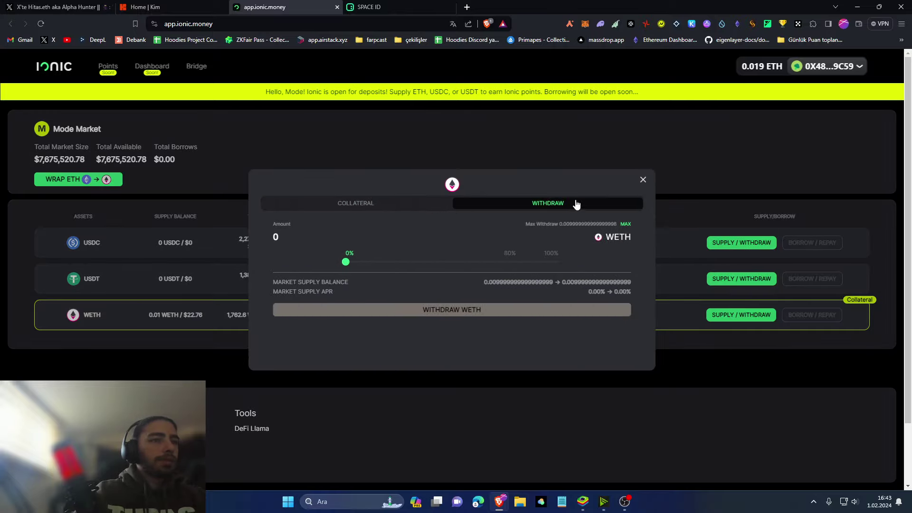
left_click(643, 179)
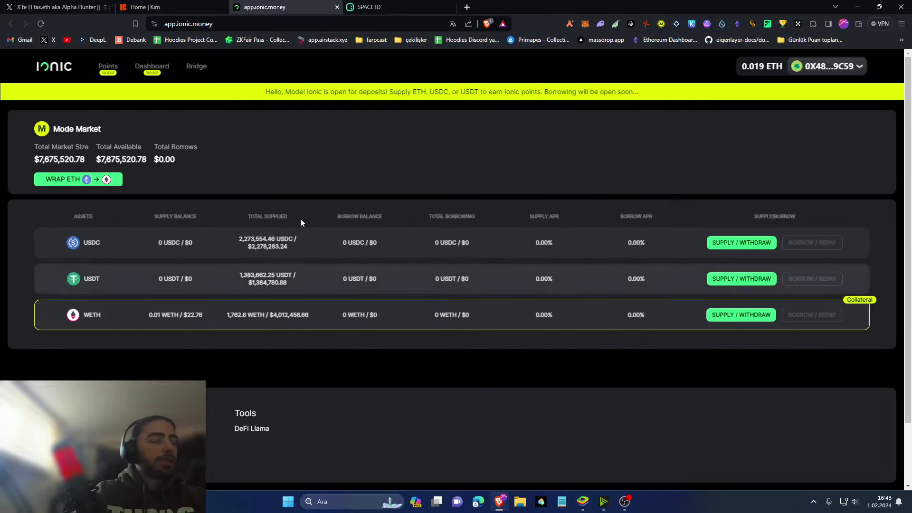
On SPACE ID, find the .mode domain matching the owner's handle, register it for 1 year and approve the payment in MetaMask
left_click(413, 6)
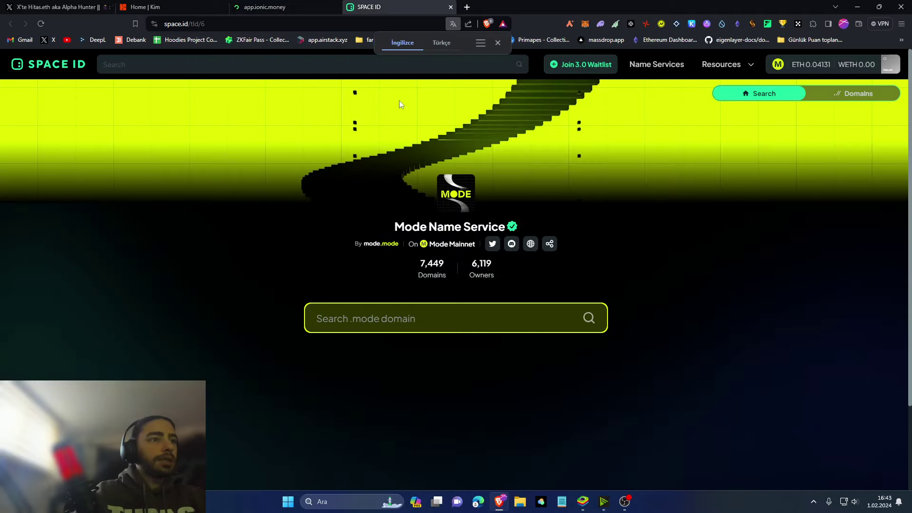
scroll(478, 315, "down", 1)
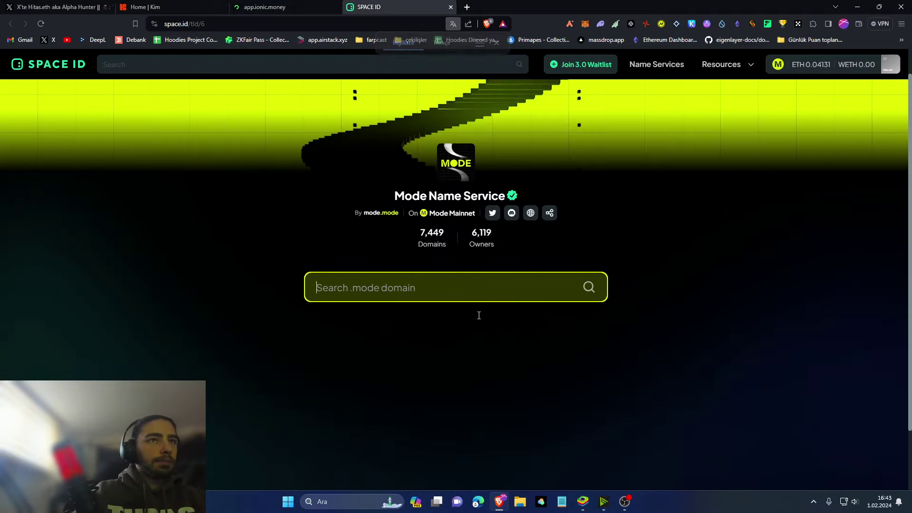
type("hitas")
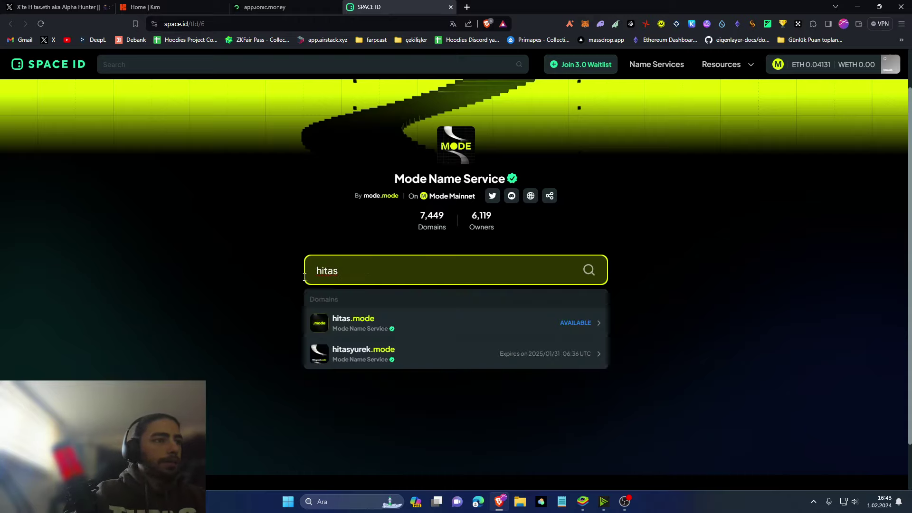
left_click(525, 333)
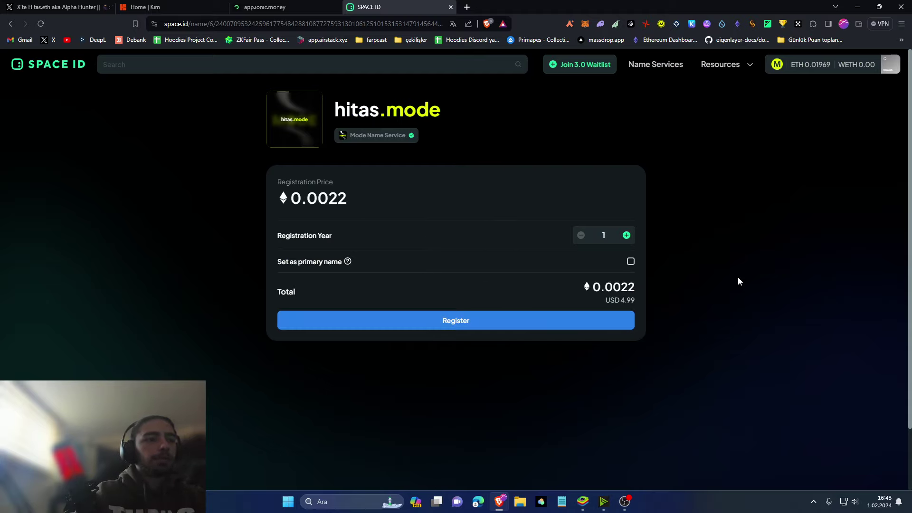
left_click(476, 313)
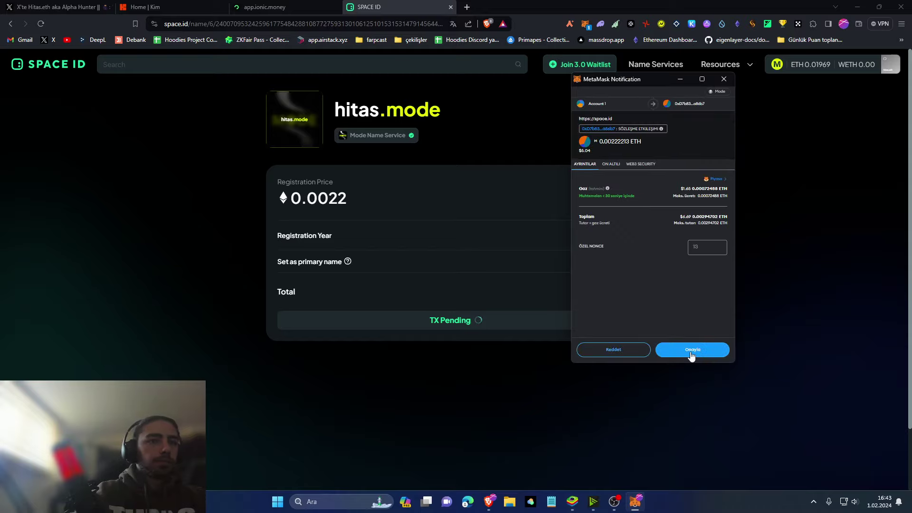
left_click(691, 355)
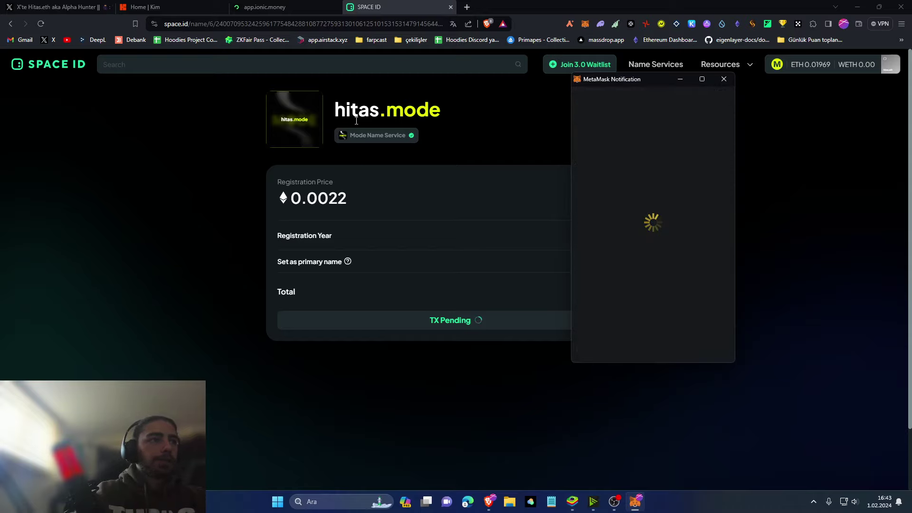
Return to the Mode Name Service page and browse its domain listings and recent activity
key("alt+Left")
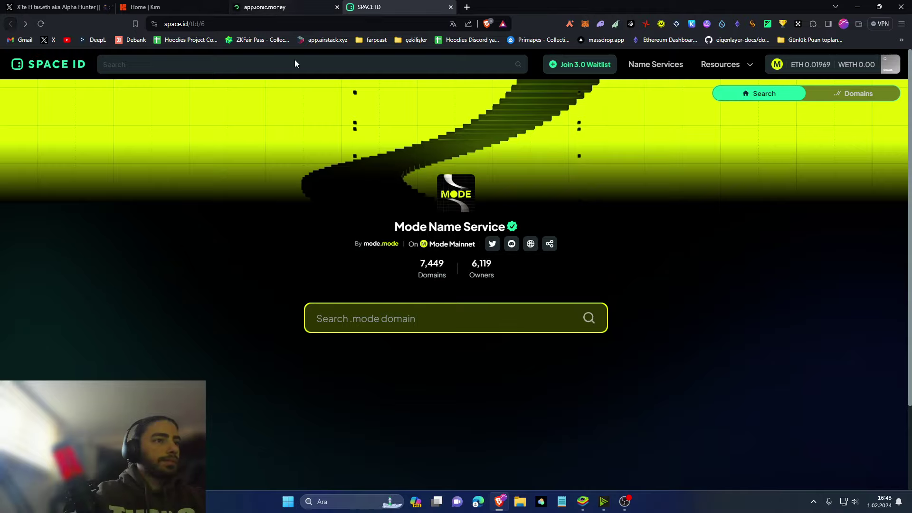
scroll(323, 174, "down", 2)
scroll(342, 172, "up", 2)
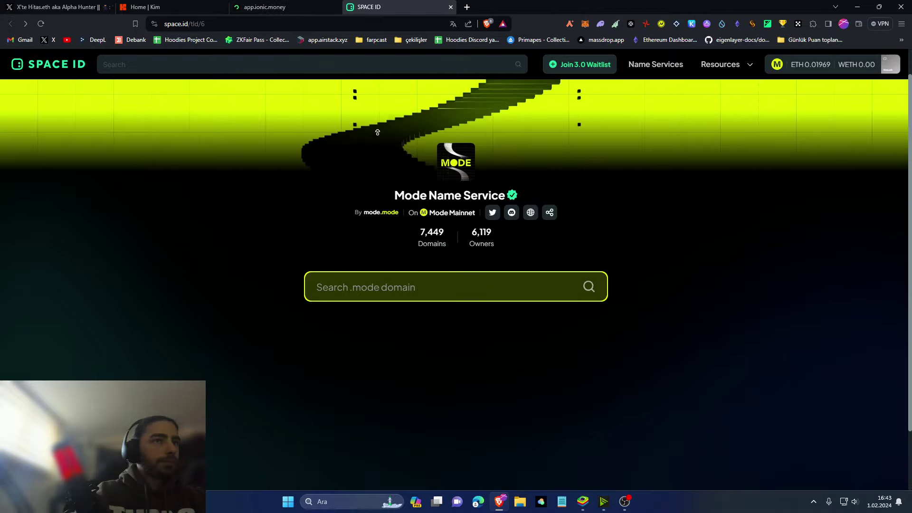
left_click(831, 95)
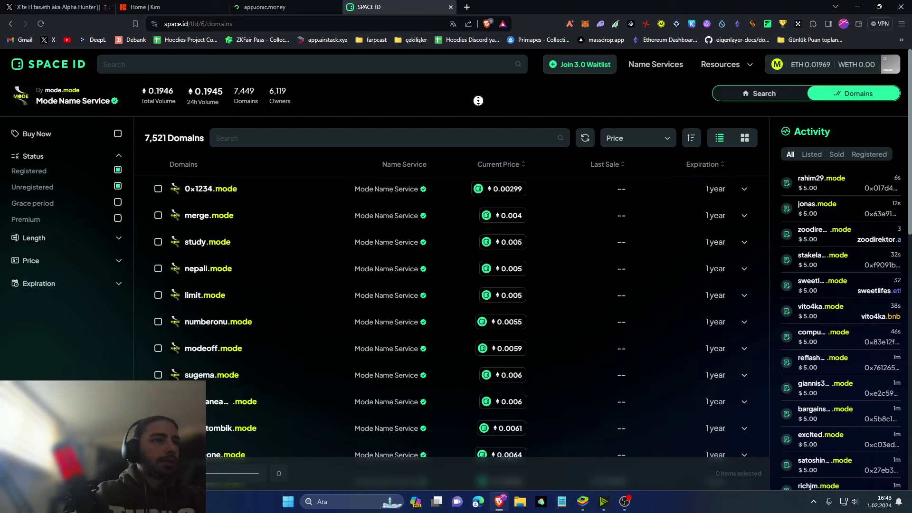
scroll(477, 99, "down", 2)
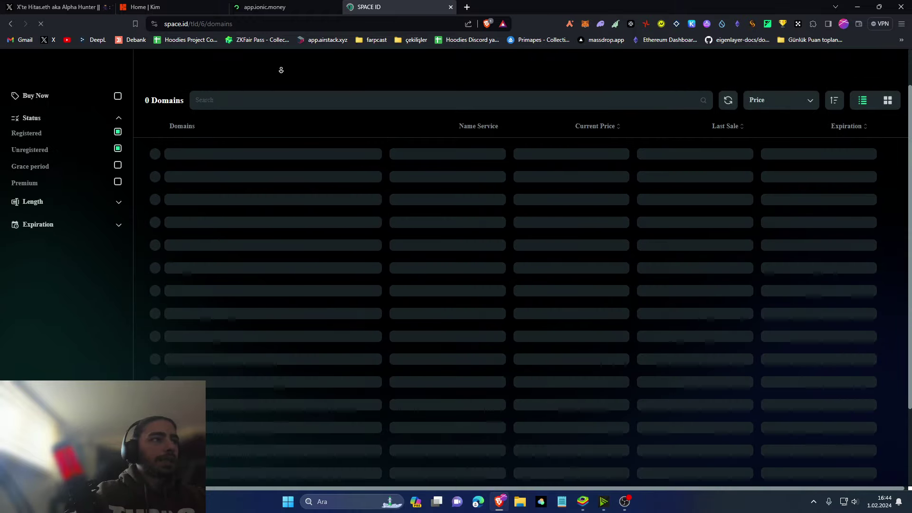
left_click(275, 6)
left_click(398, 7)
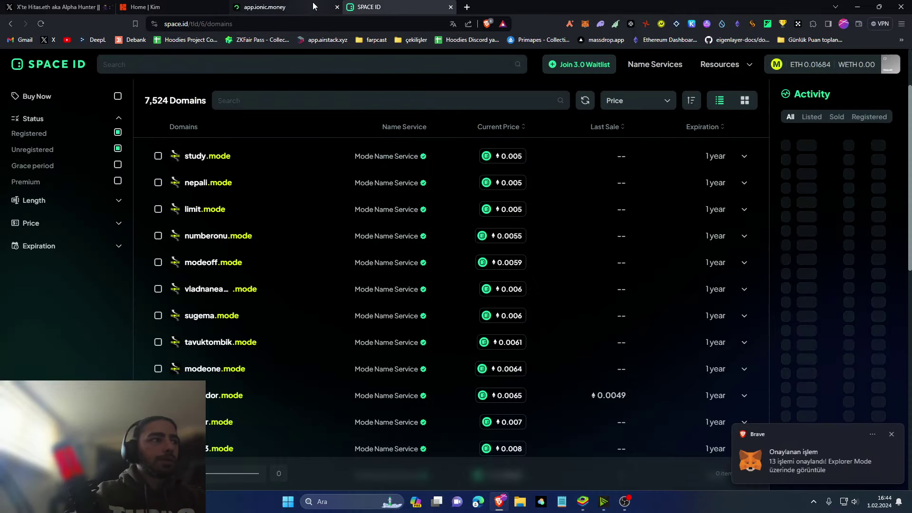
left_click(303, 6)
left_click(368, 6)
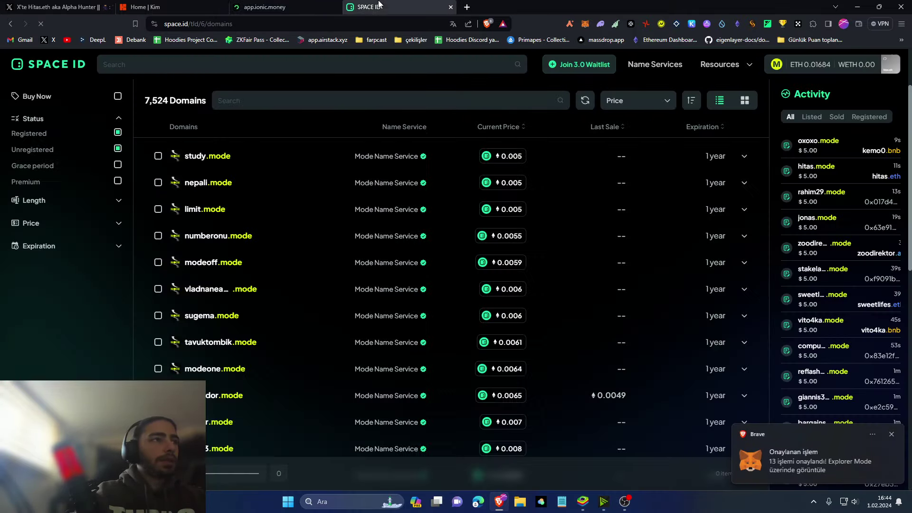